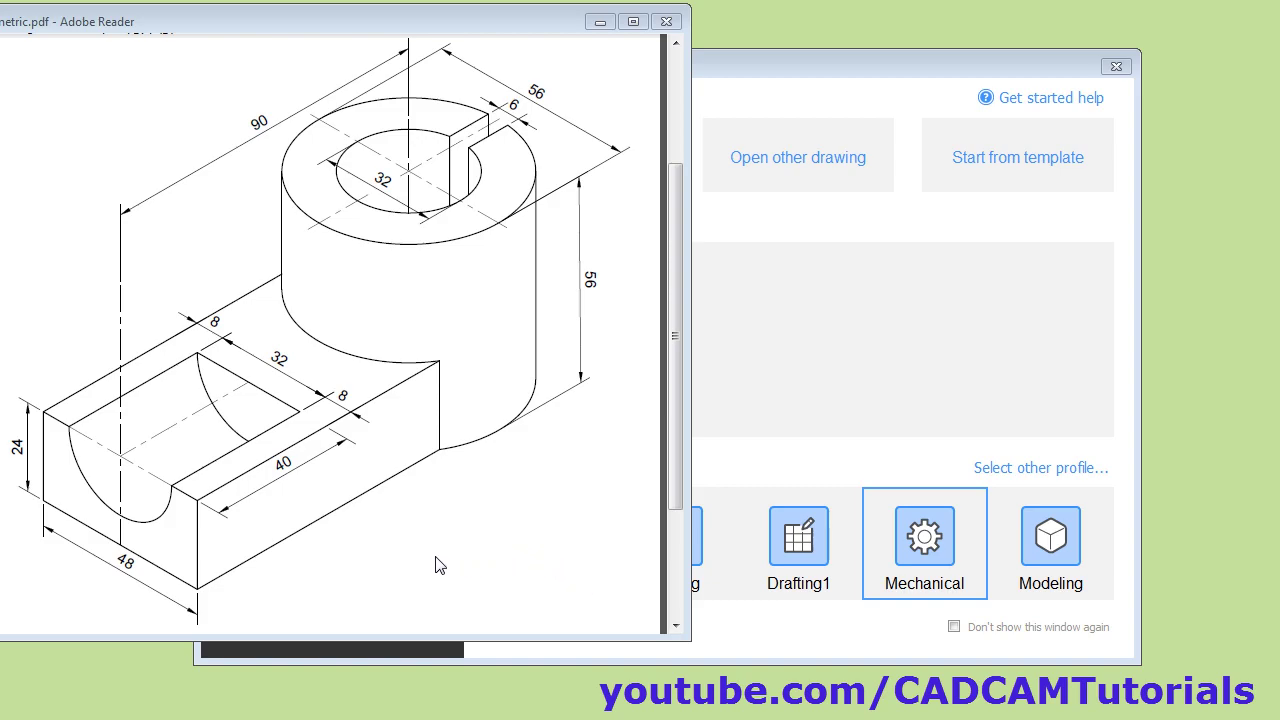
Step: Reinitialize the Mechanical profile from its preset, overwriting the existing one, and start a new drawing
click(811, 70)
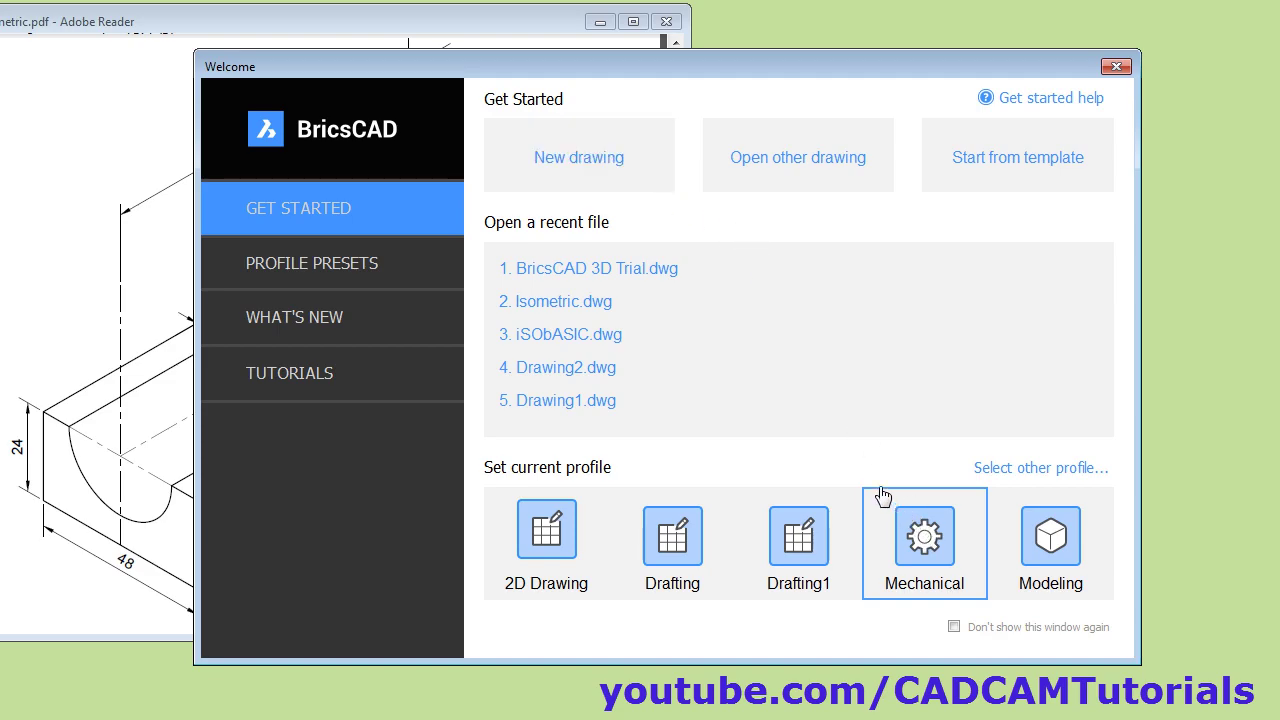
click(341, 272)
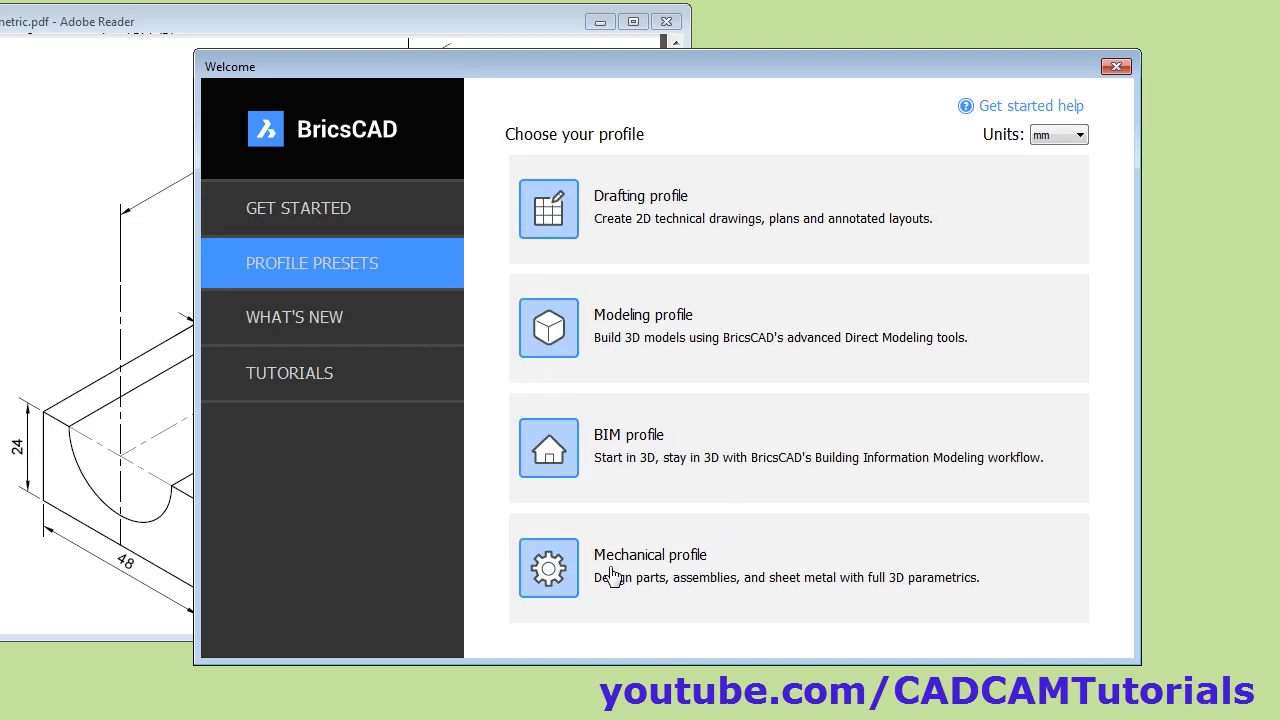
click(668, 582)
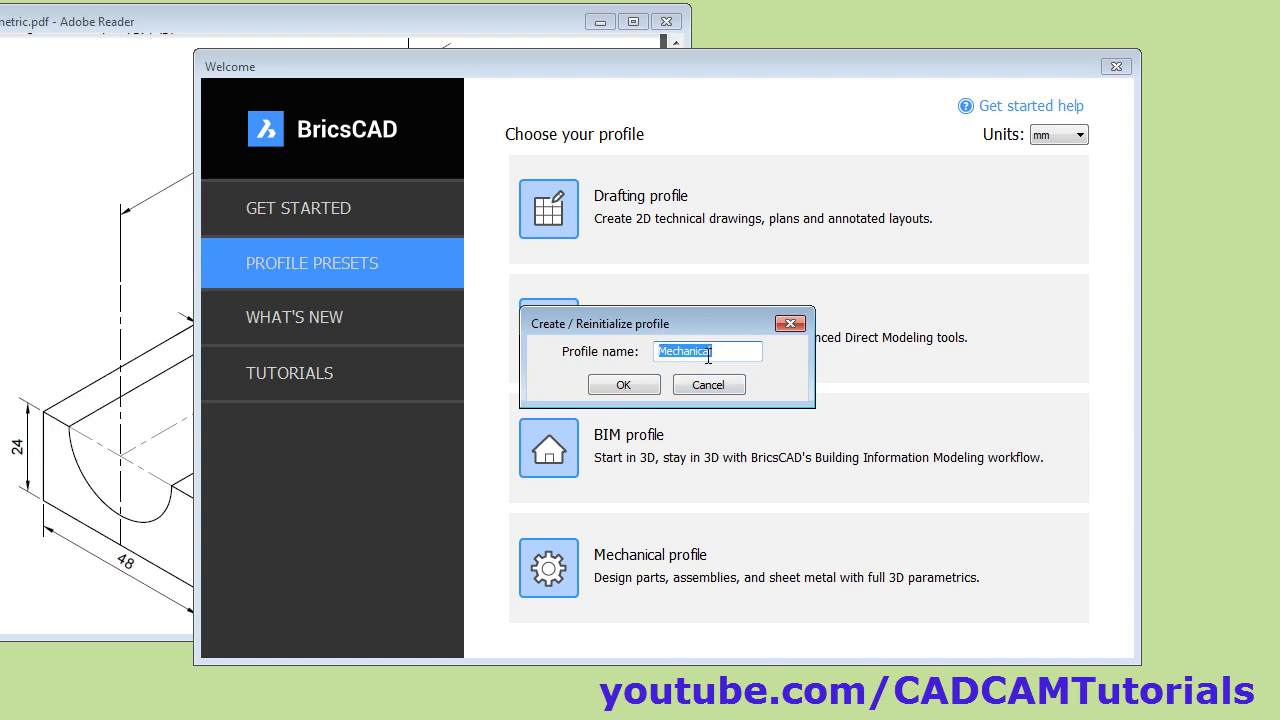
click(624, 386)
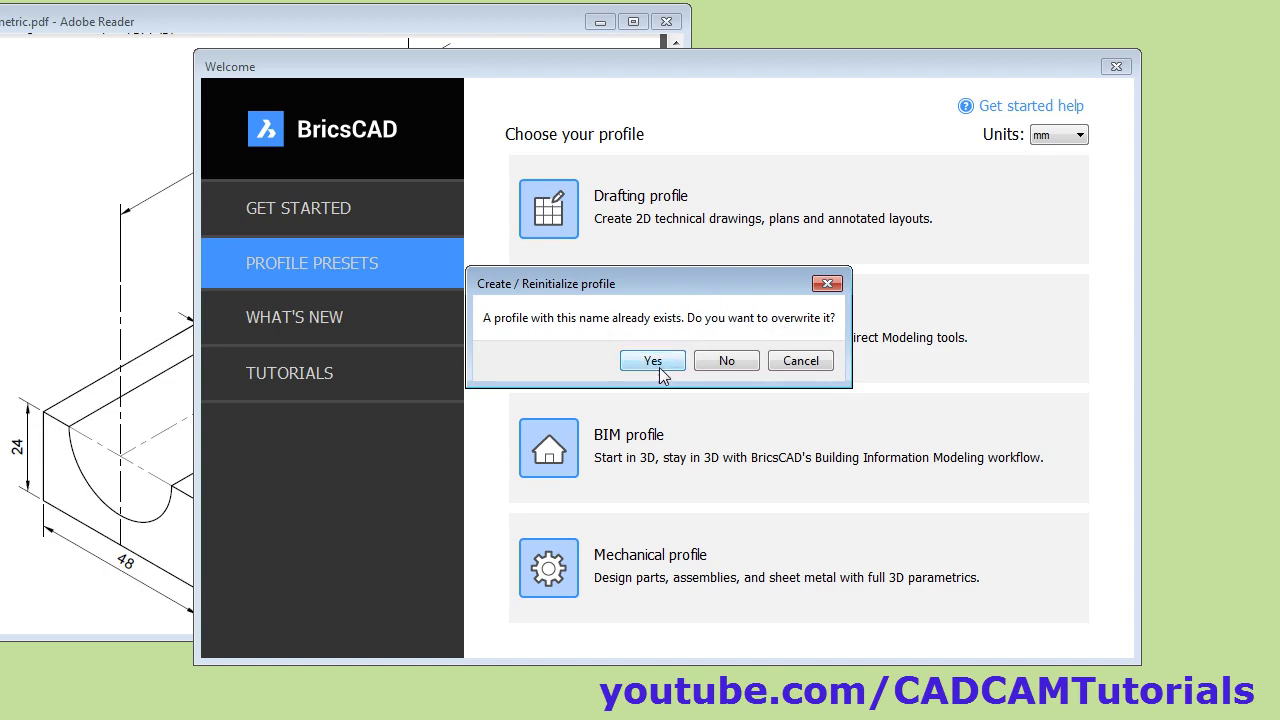
click(656, 364)
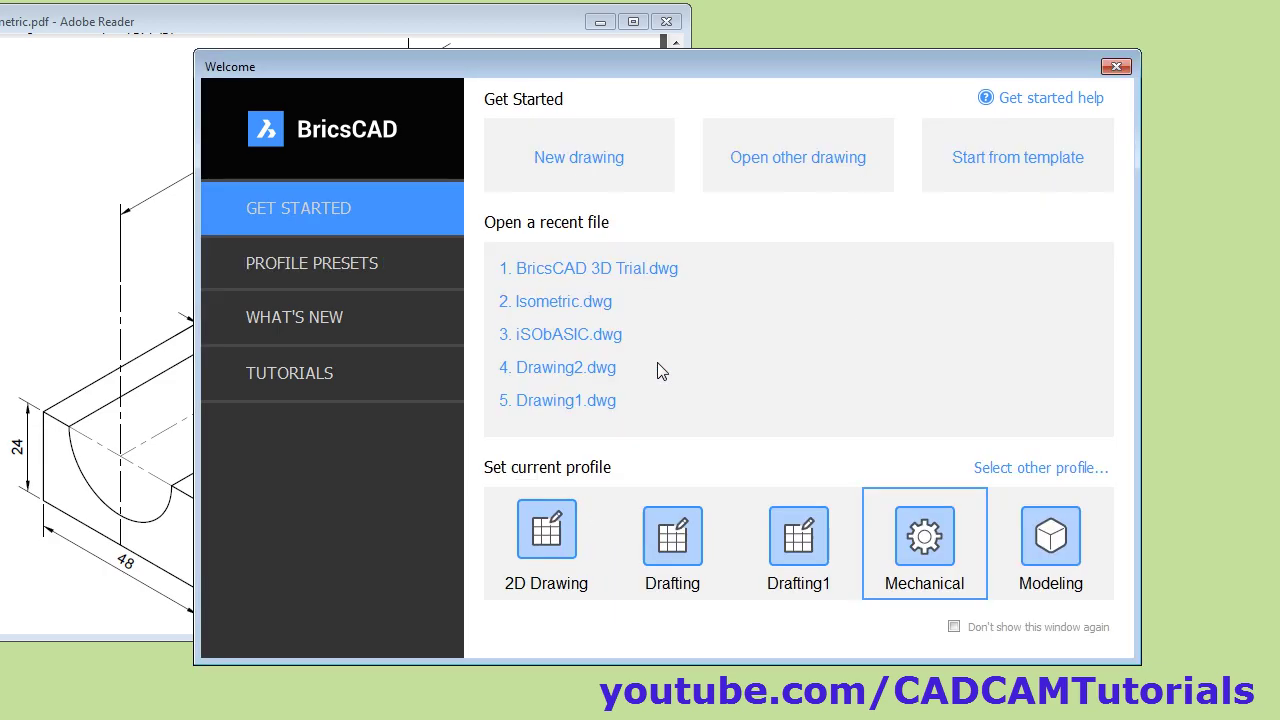
click(577, 160)
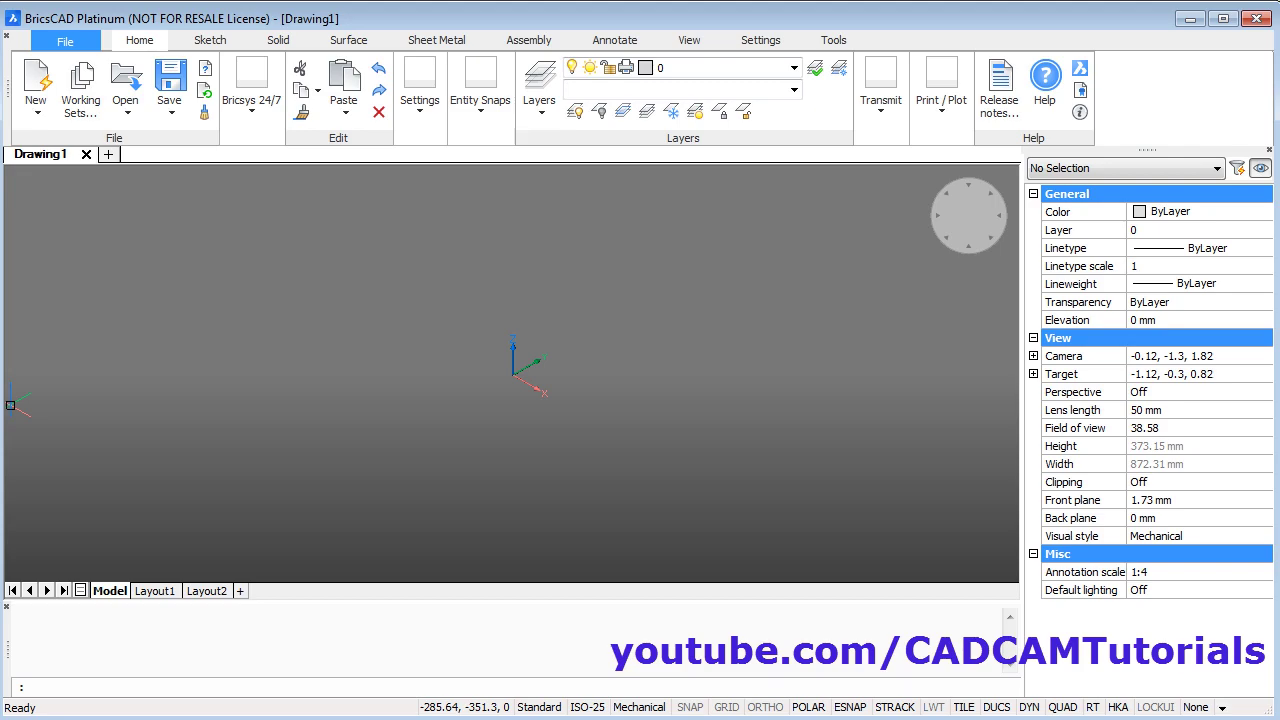
Step: Check the base dimensions in the reference PDF and draw a rectangle 48 mm along X by 90 mm along Y
key(alt+Tab)
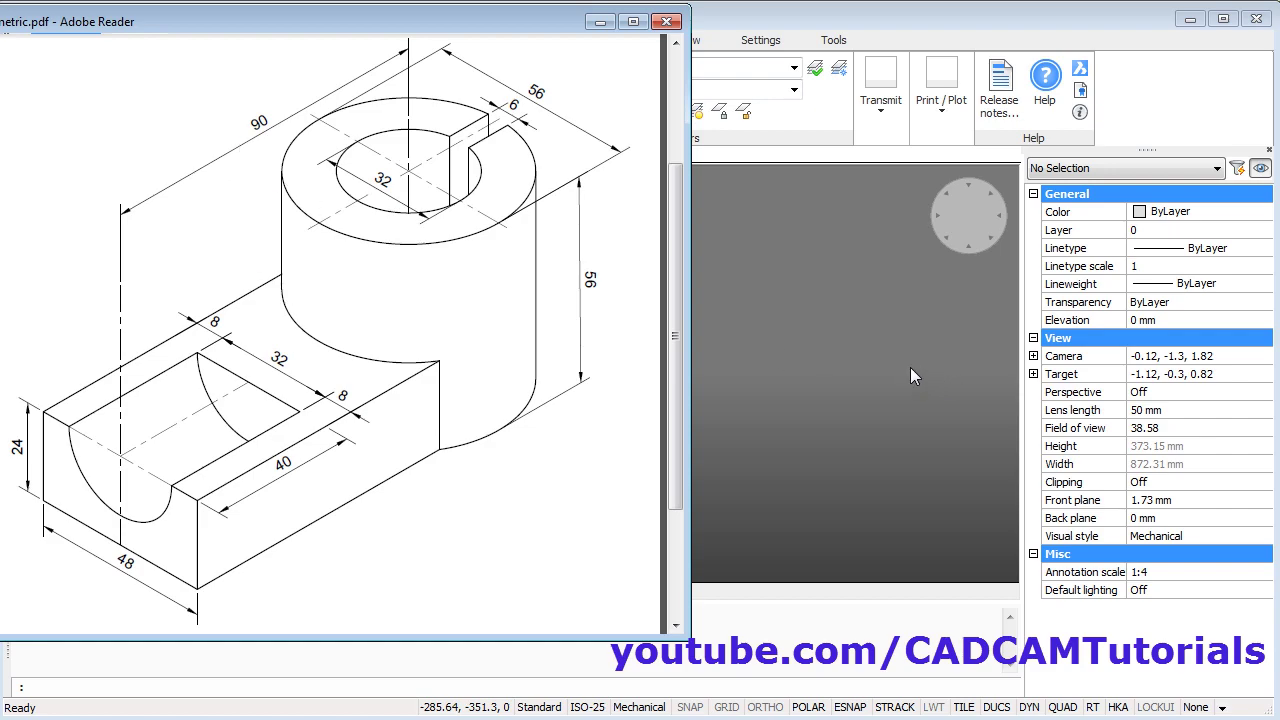
click(873, 352)
click(620, 341)
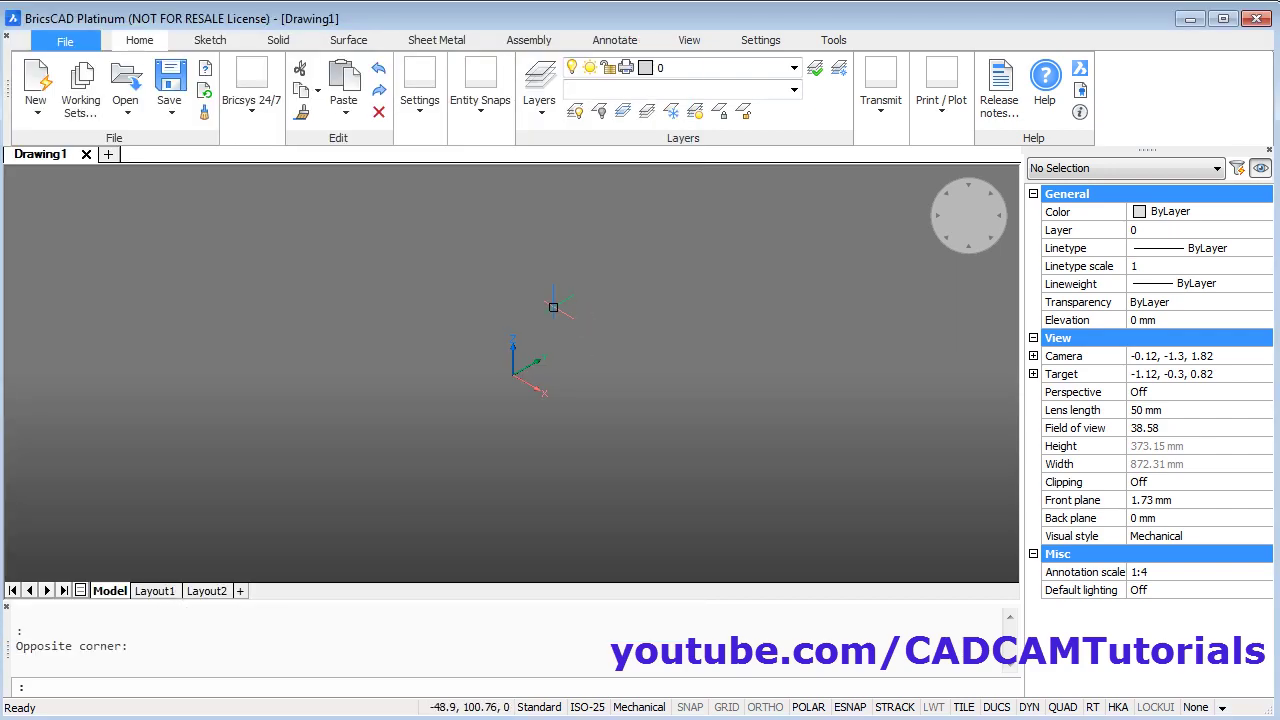
click(210, 41)
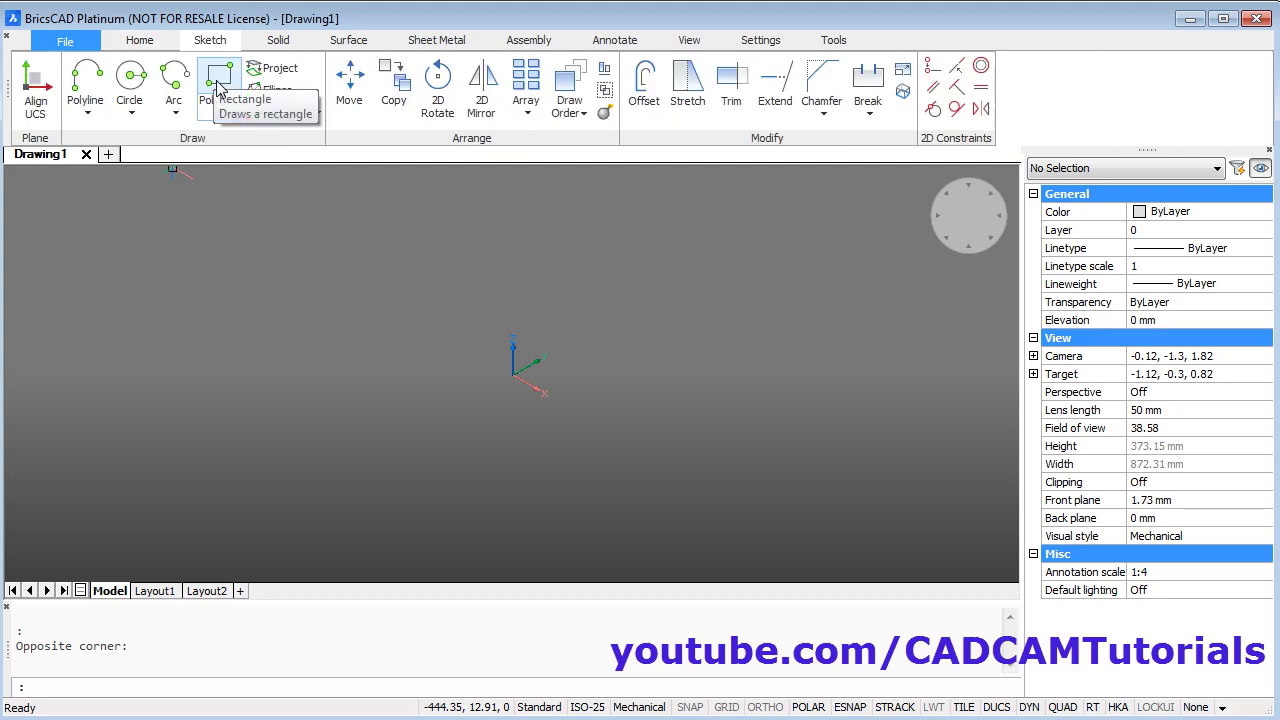
click(220, 85)
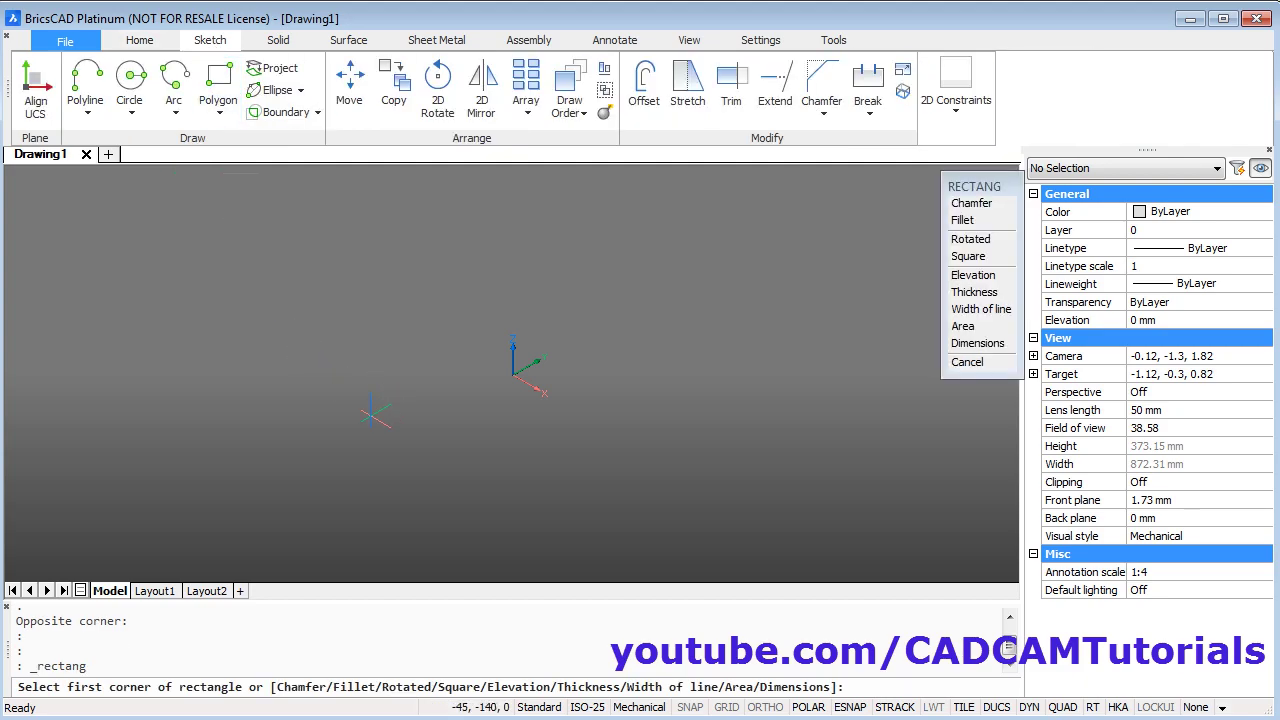
click(325, 410)
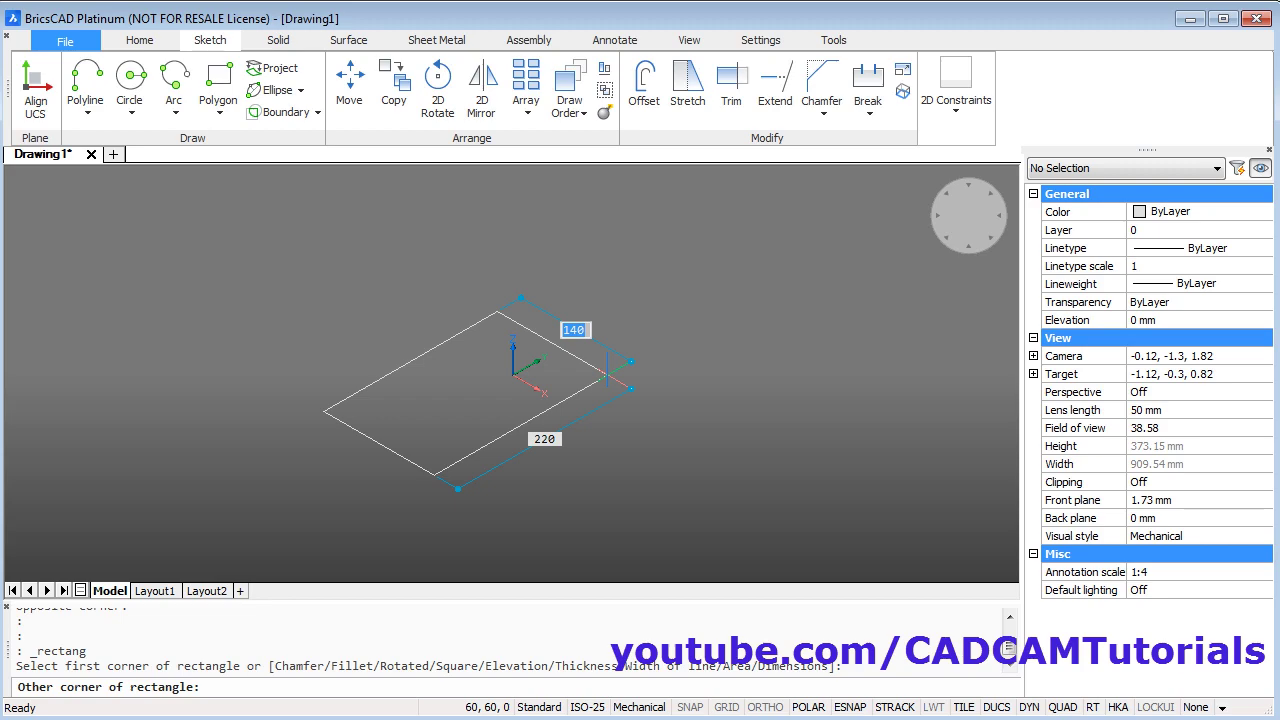
text(48)
key(Tab)
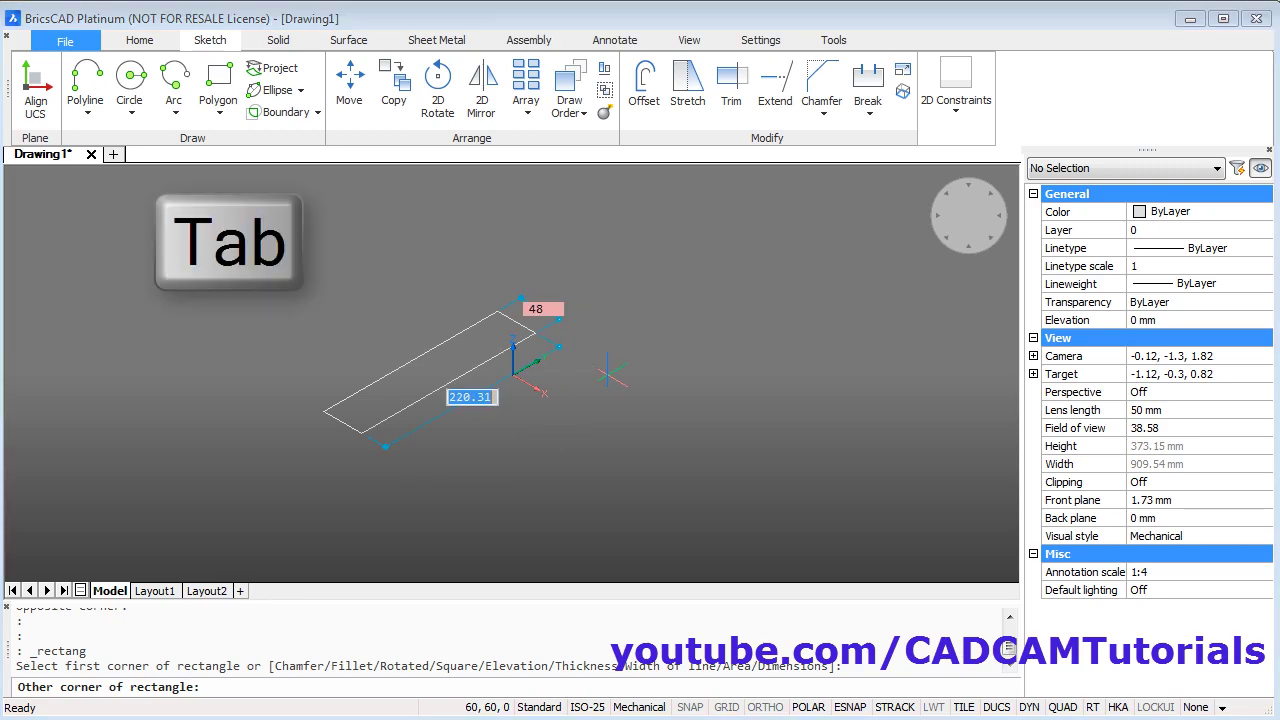
text(90)
key(Return)
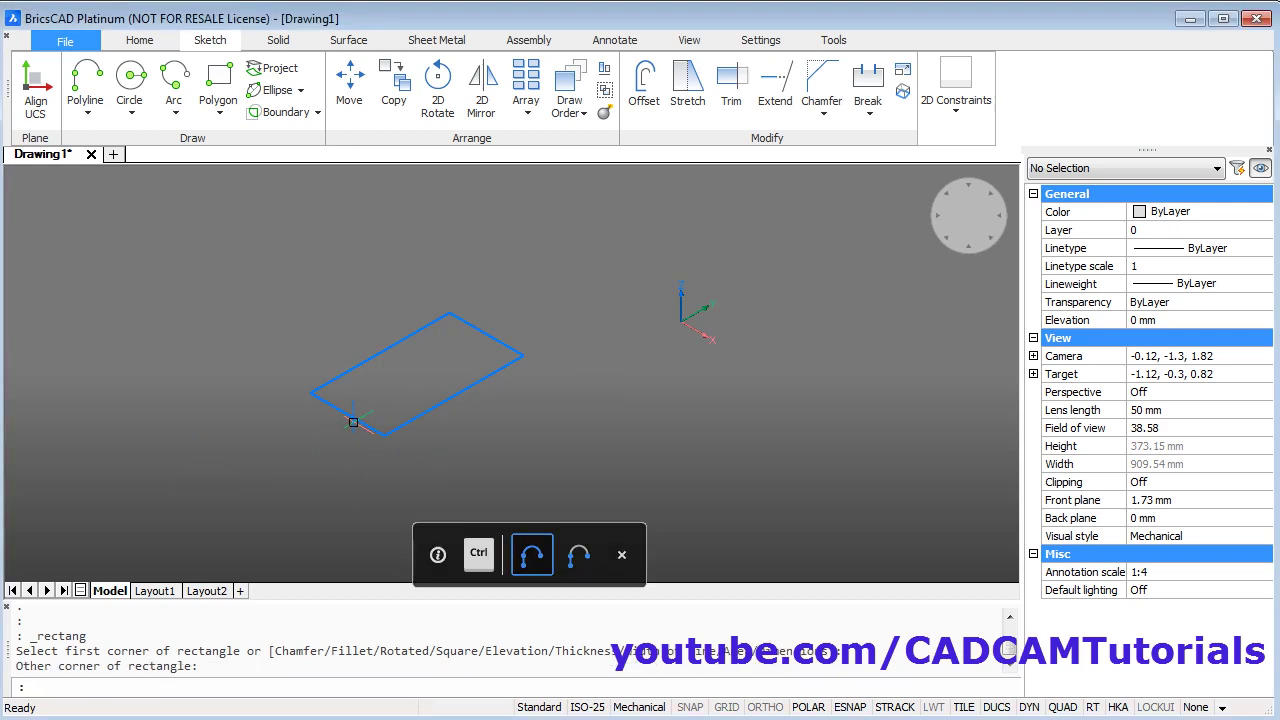
Step: Extrude the rectangular boundary upward 24 mm into a solid block
scroll(332, 385, up, 4)
mouse_move(612, 340)
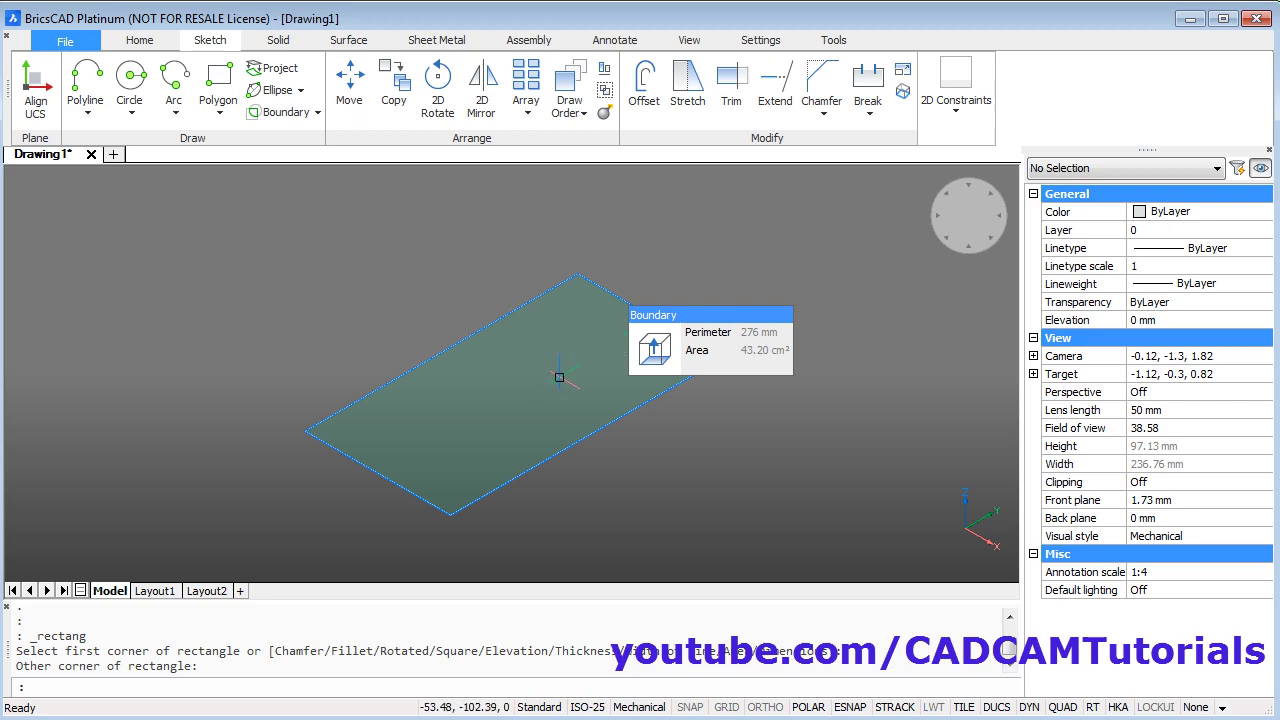
mouse_move(657, 360)
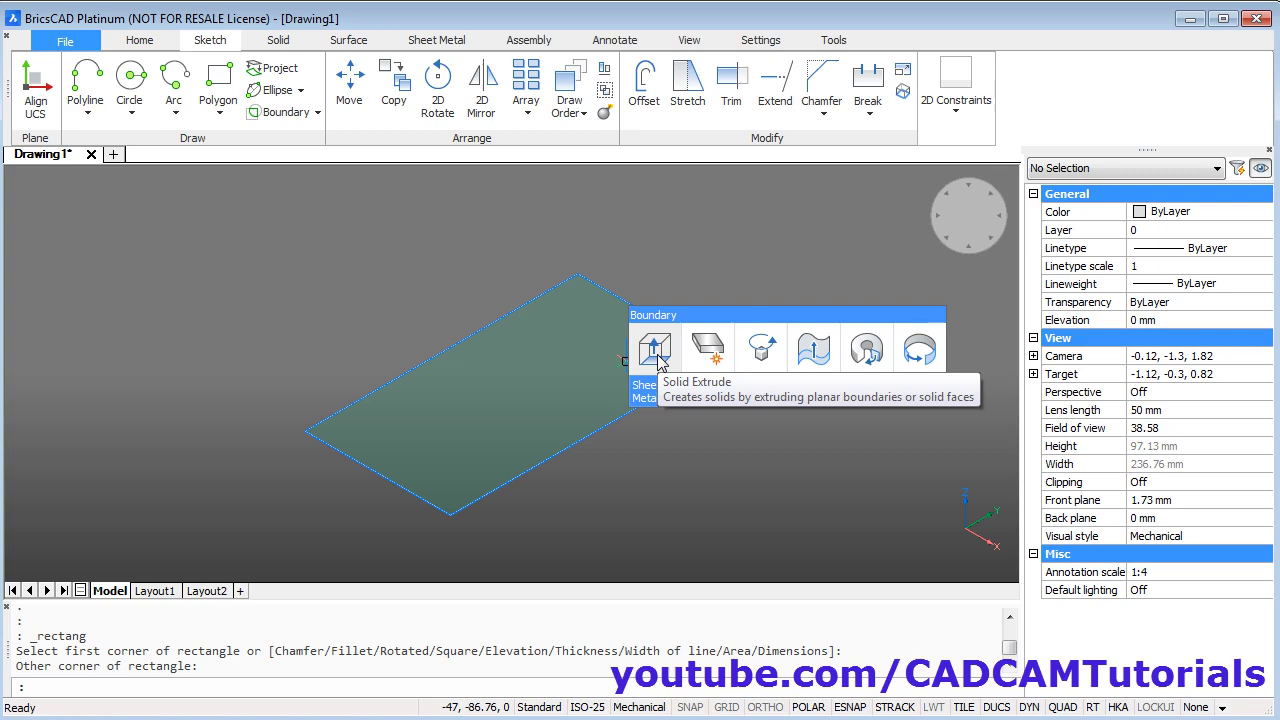
click(655, 352)
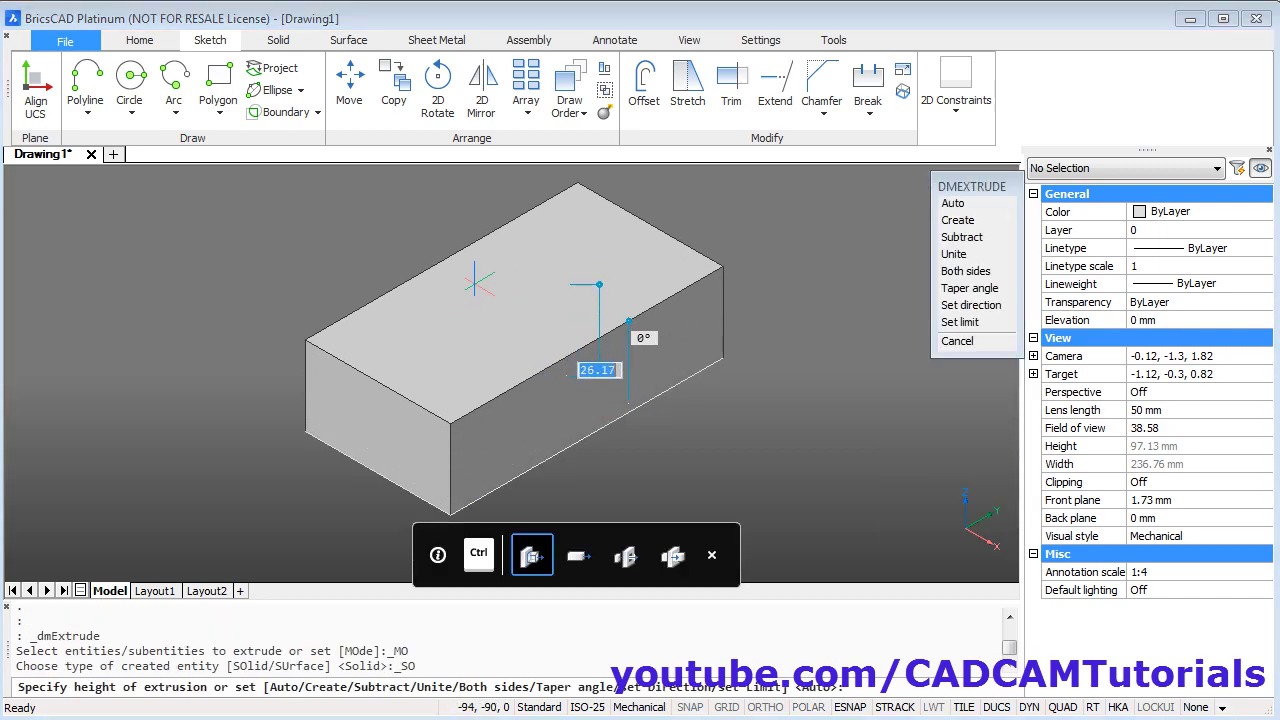
text(24)
key(Return)
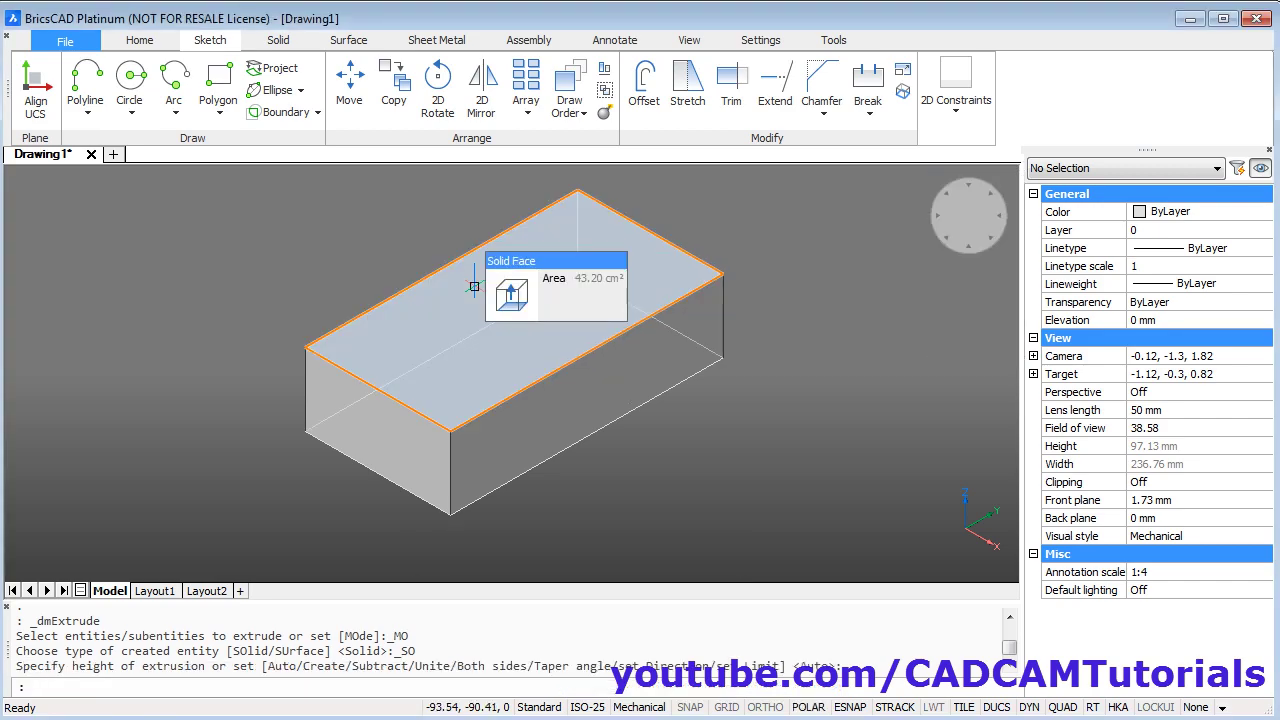
Step: Turn on midpoint snapping and draw a 32 mm diameter circle on the front face, centred on the midpoint of its top edge
key(alt+Tab)
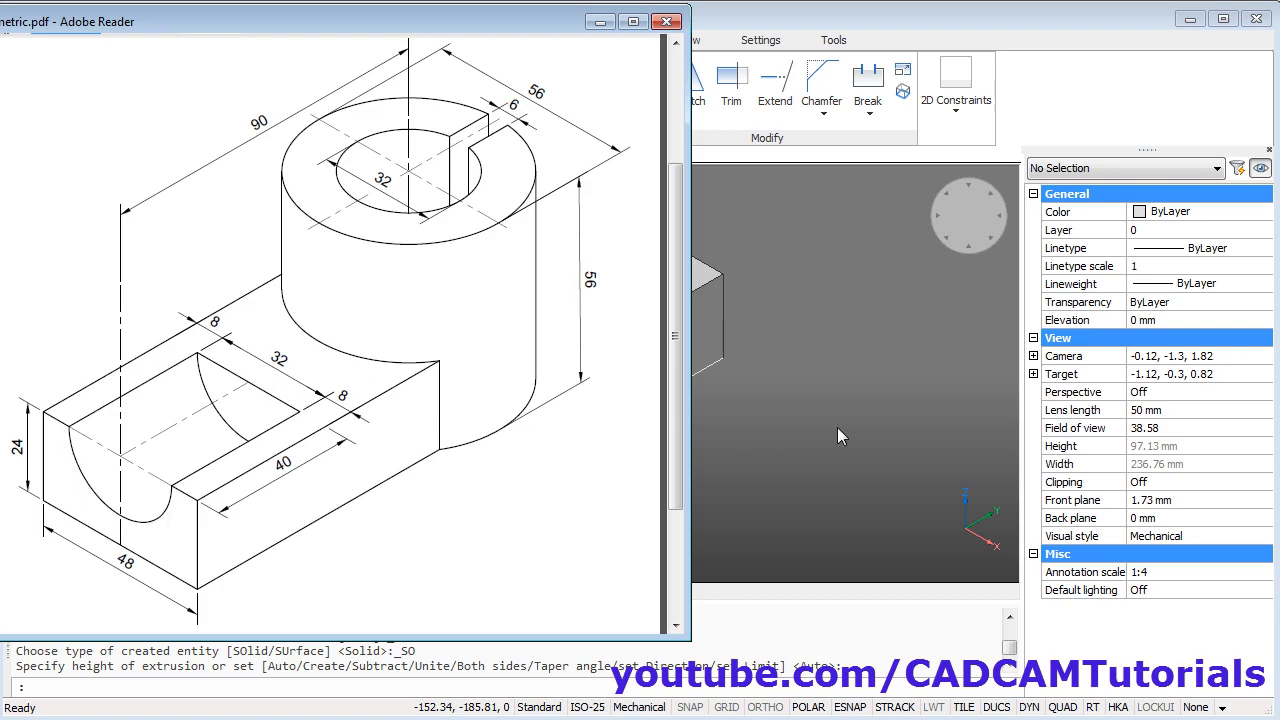
click(811, 426)
click(755, 452)
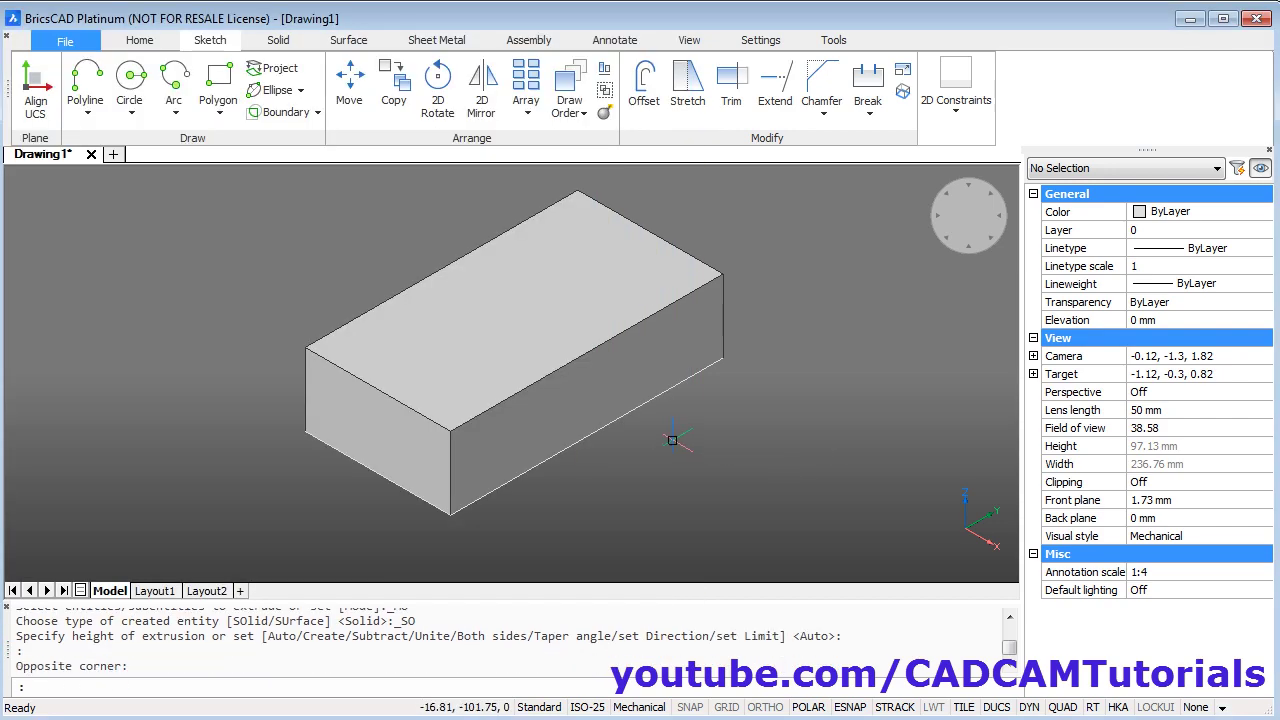
click(137, 119)
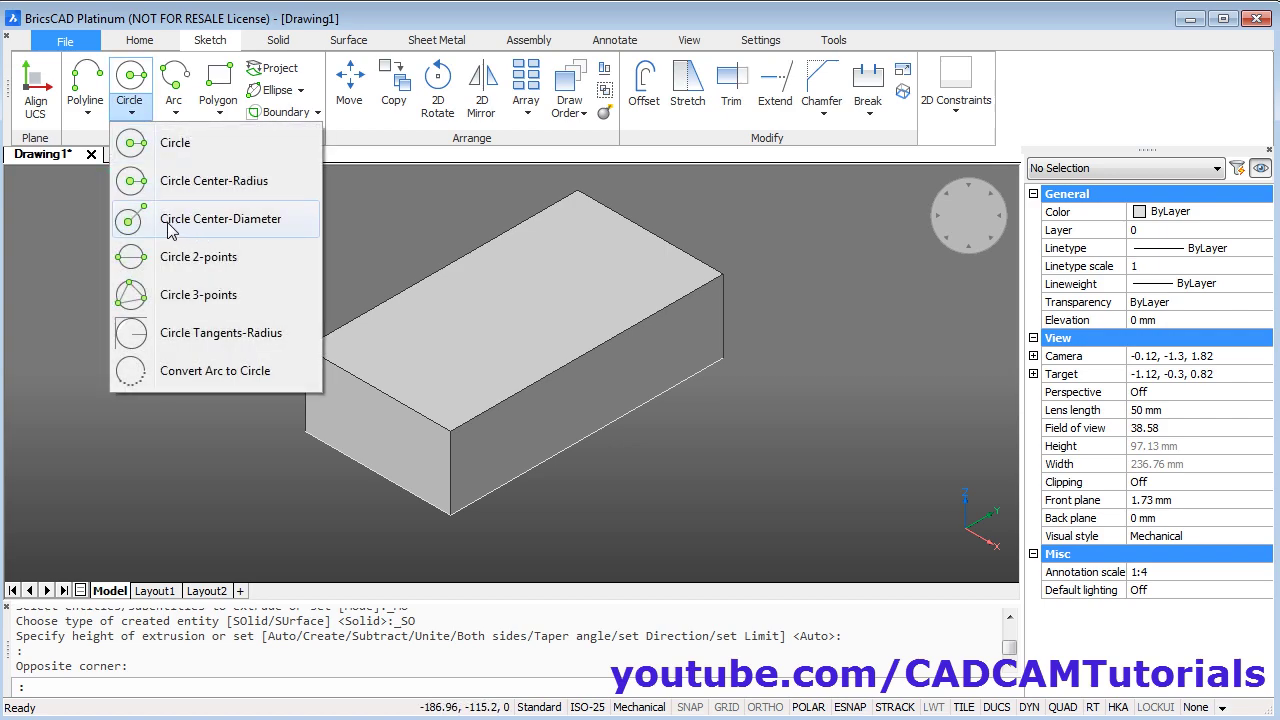
click(220, 226)
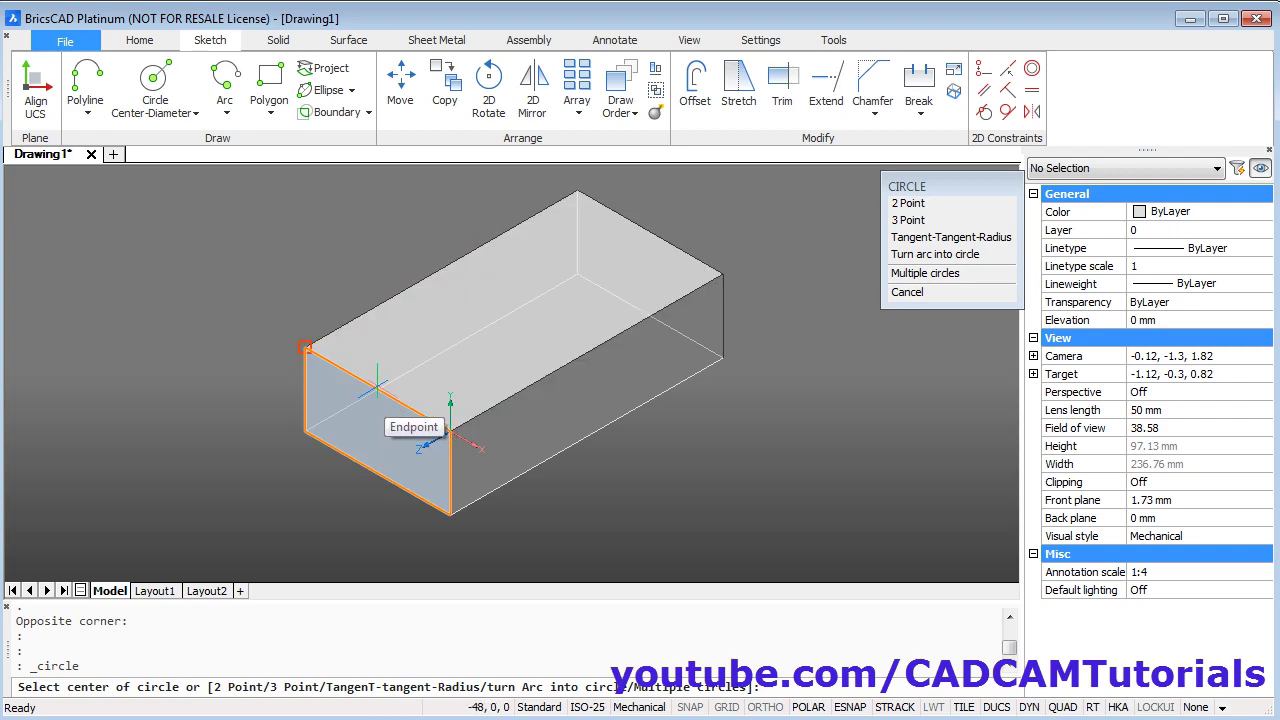
right_click(852, 708)
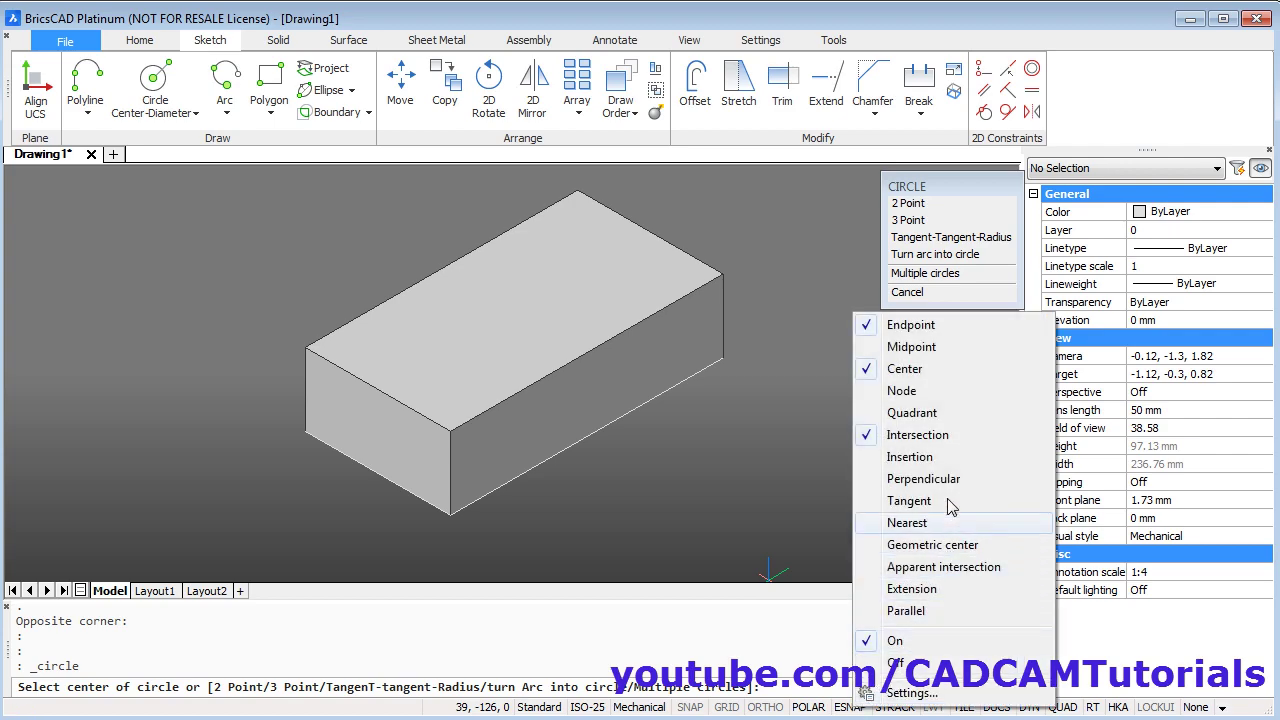
click(900, 350)
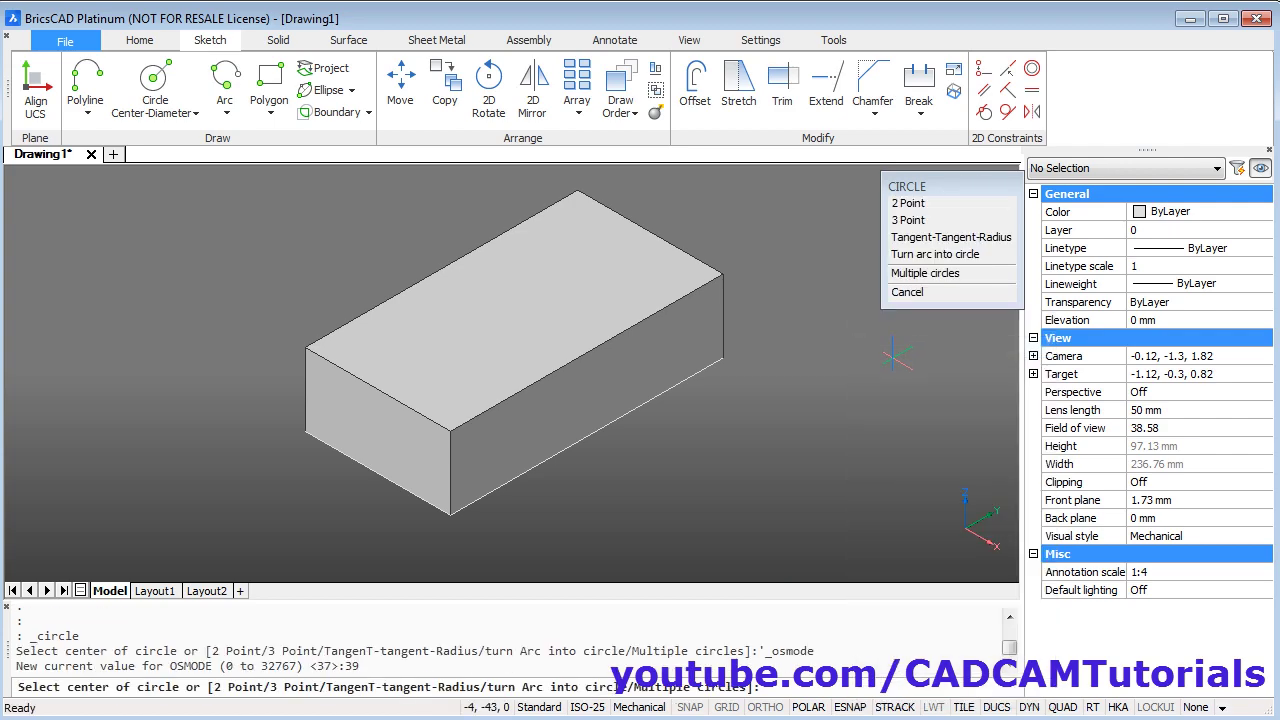
click(378, 388)
text(d)
key(Return)
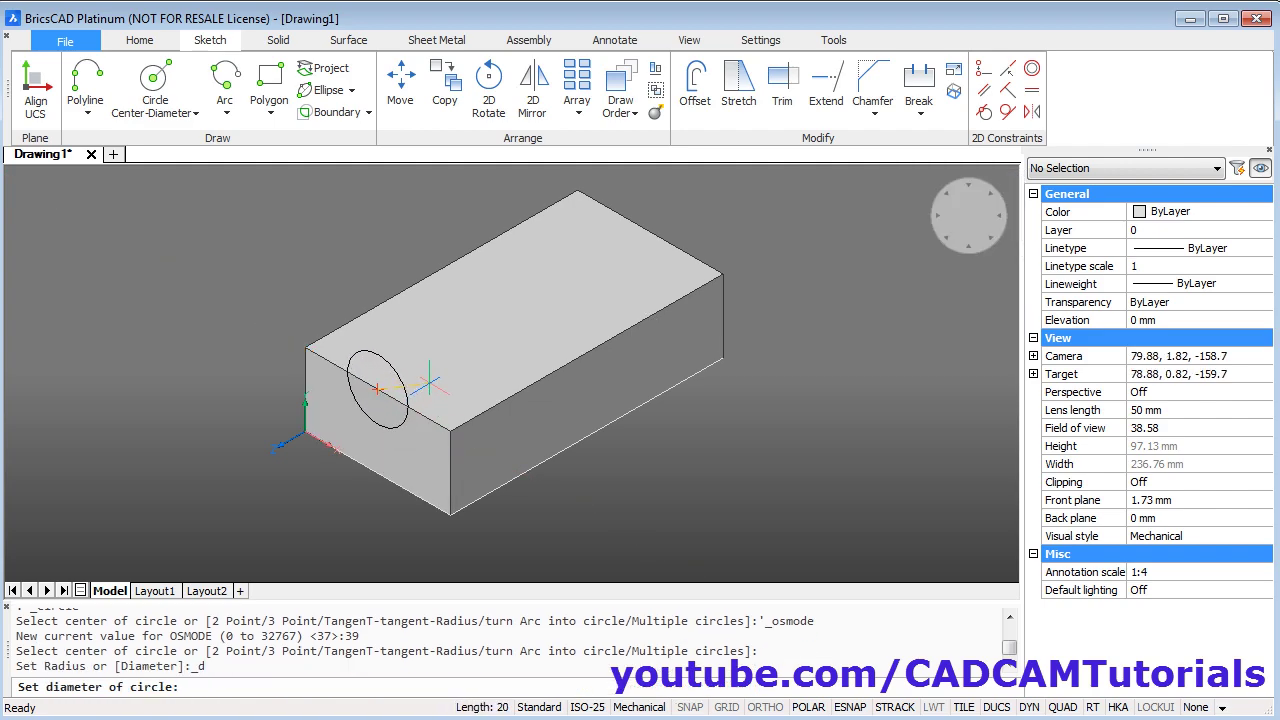
text(32)
key(Return)
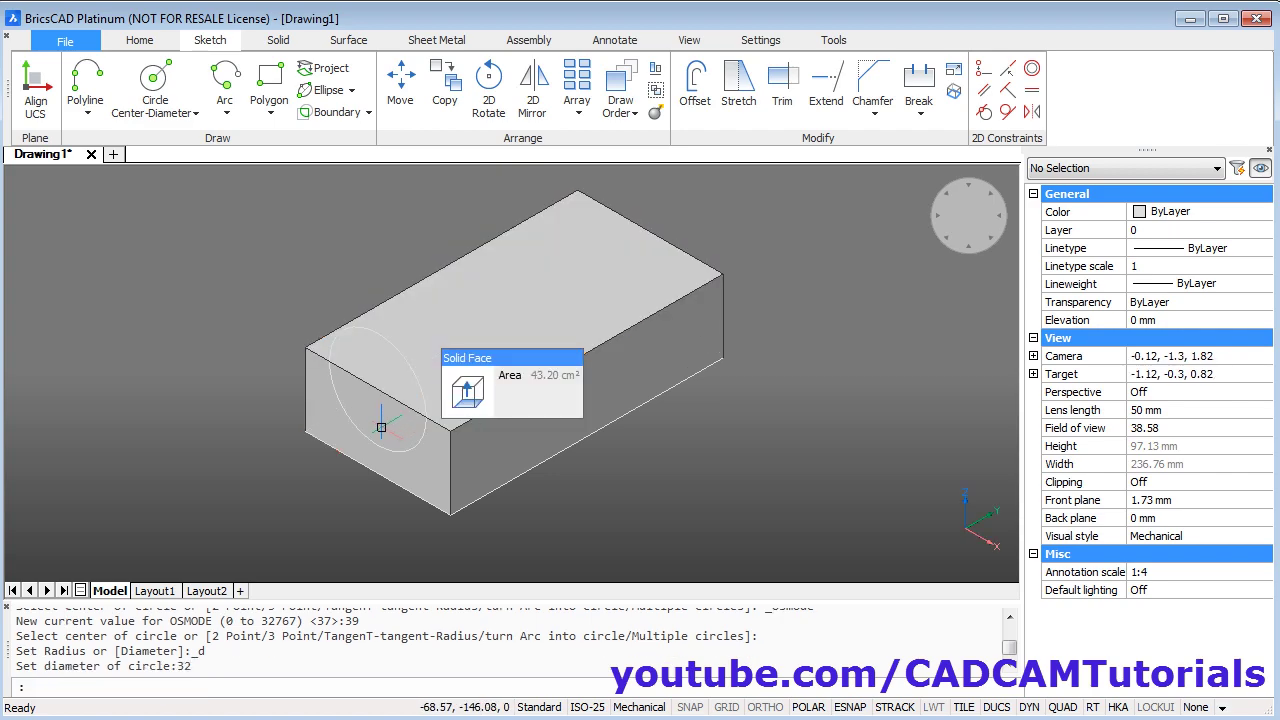
Step: Extrude the lower half of the circle 40 mm into the block as a cut and erase the leftover circle
mouse_move(377, 421)
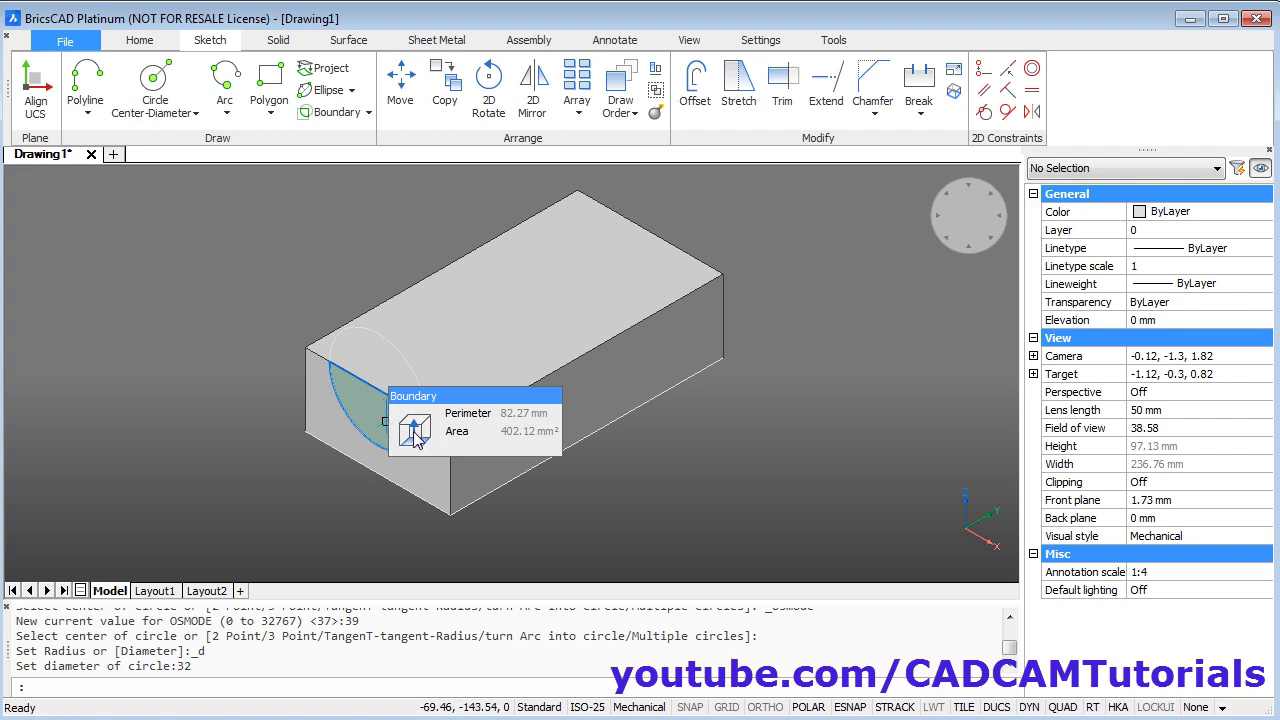
click(415, 430)
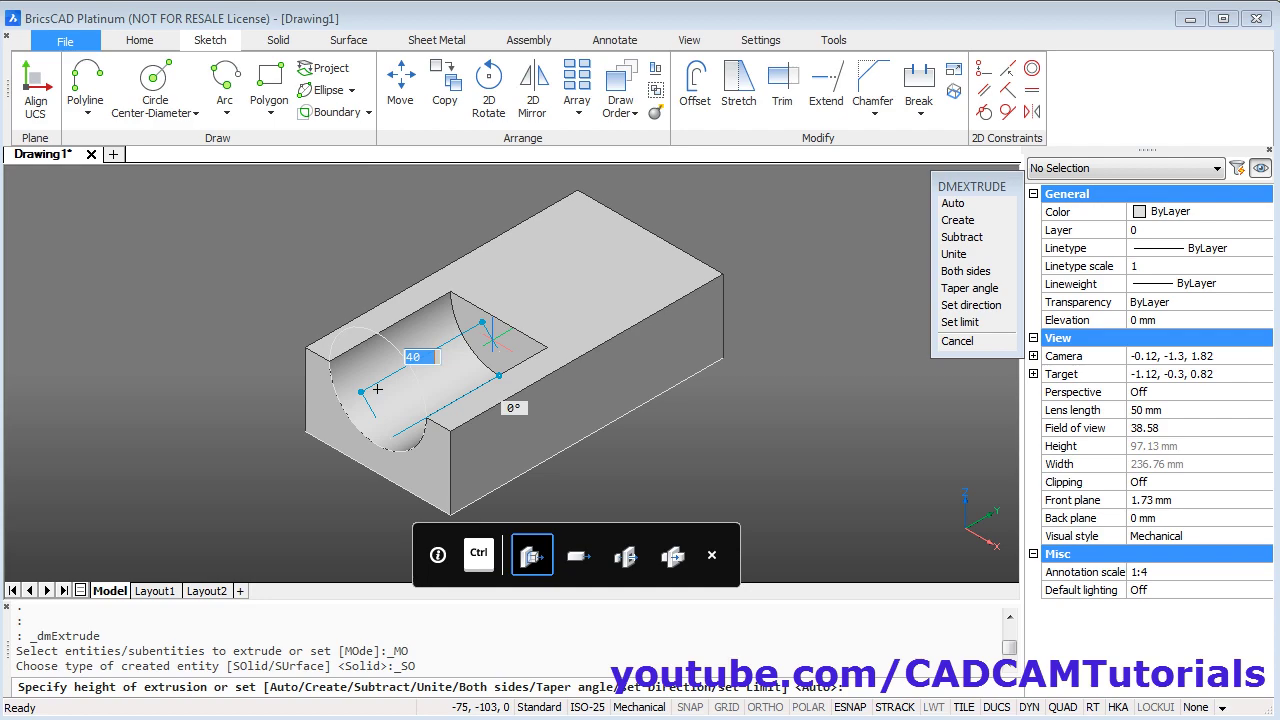
key(Return)
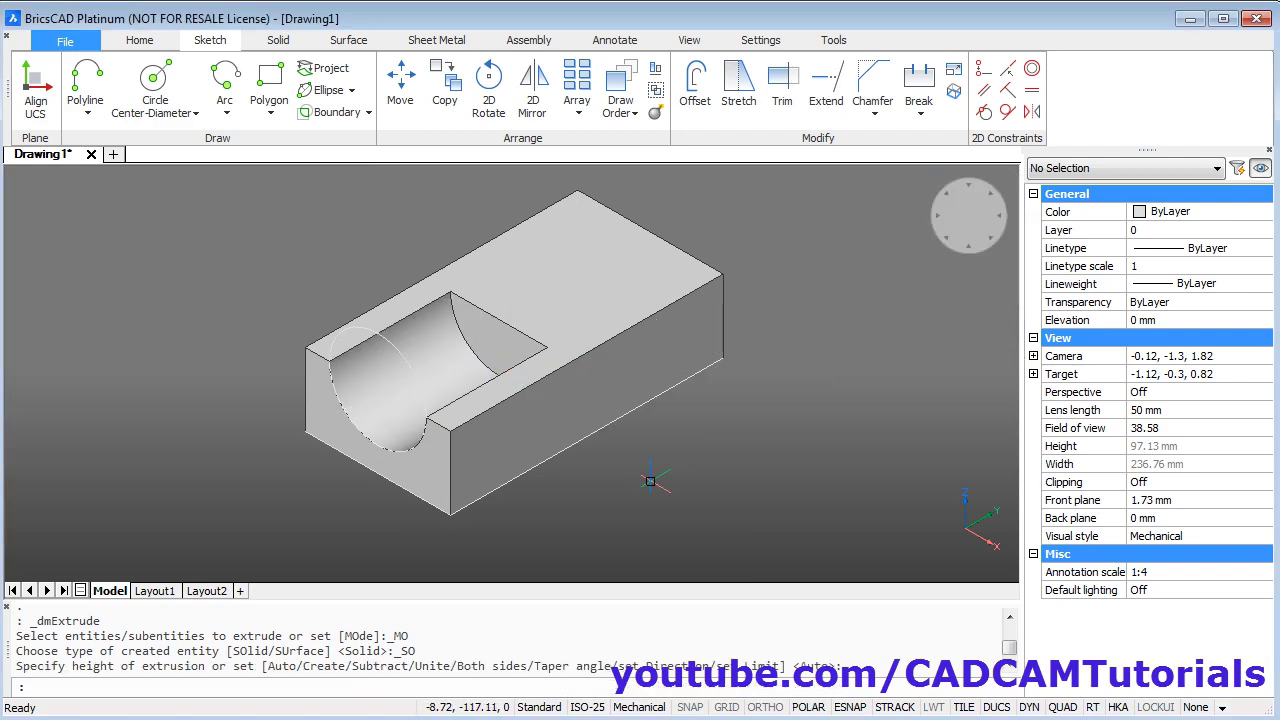
click(389, 349)
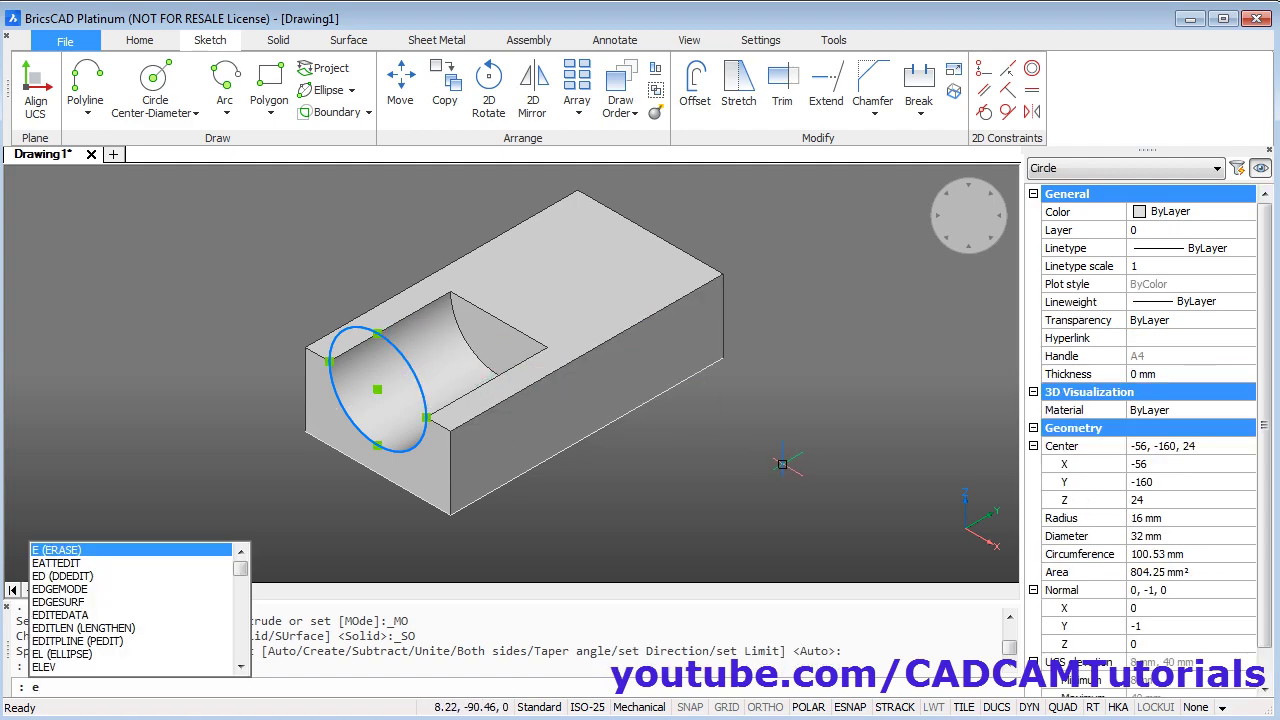
key(Return)
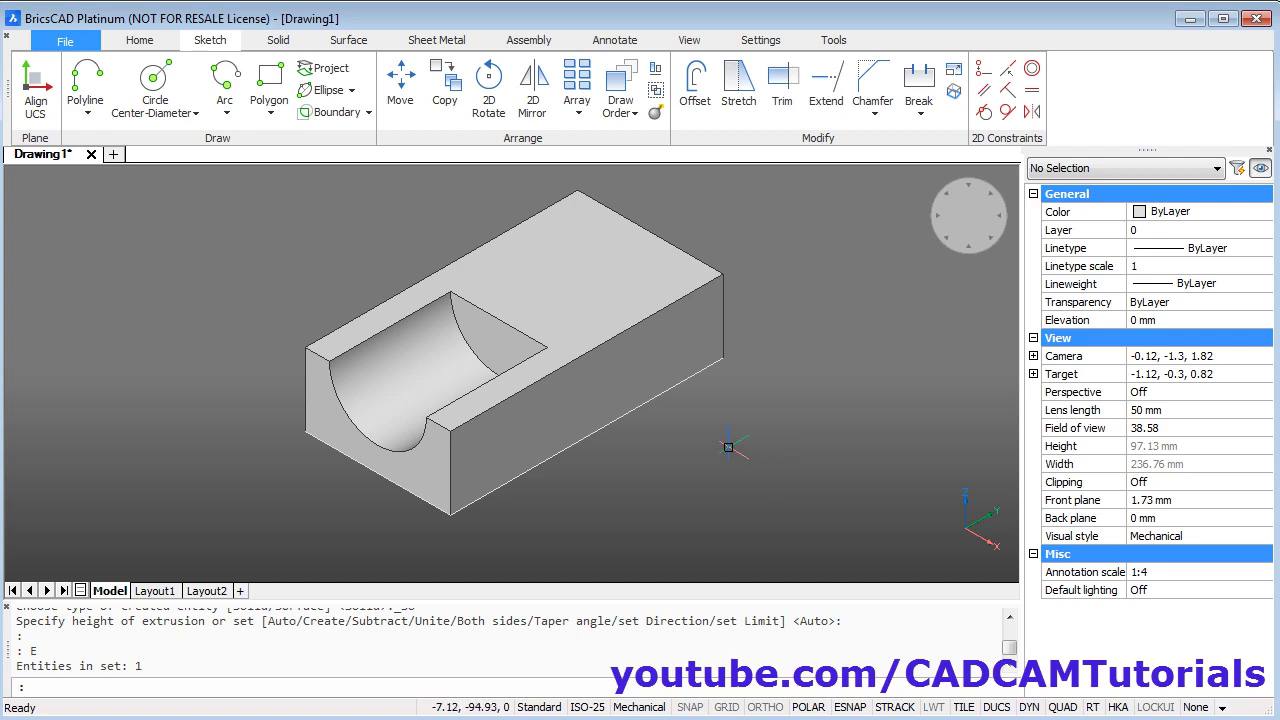
Step: Set the UCS icon to display in the corner of the view with the UCSICON command
scroll(718, 413, down, 2)
scroll(718, 413, down, 1)
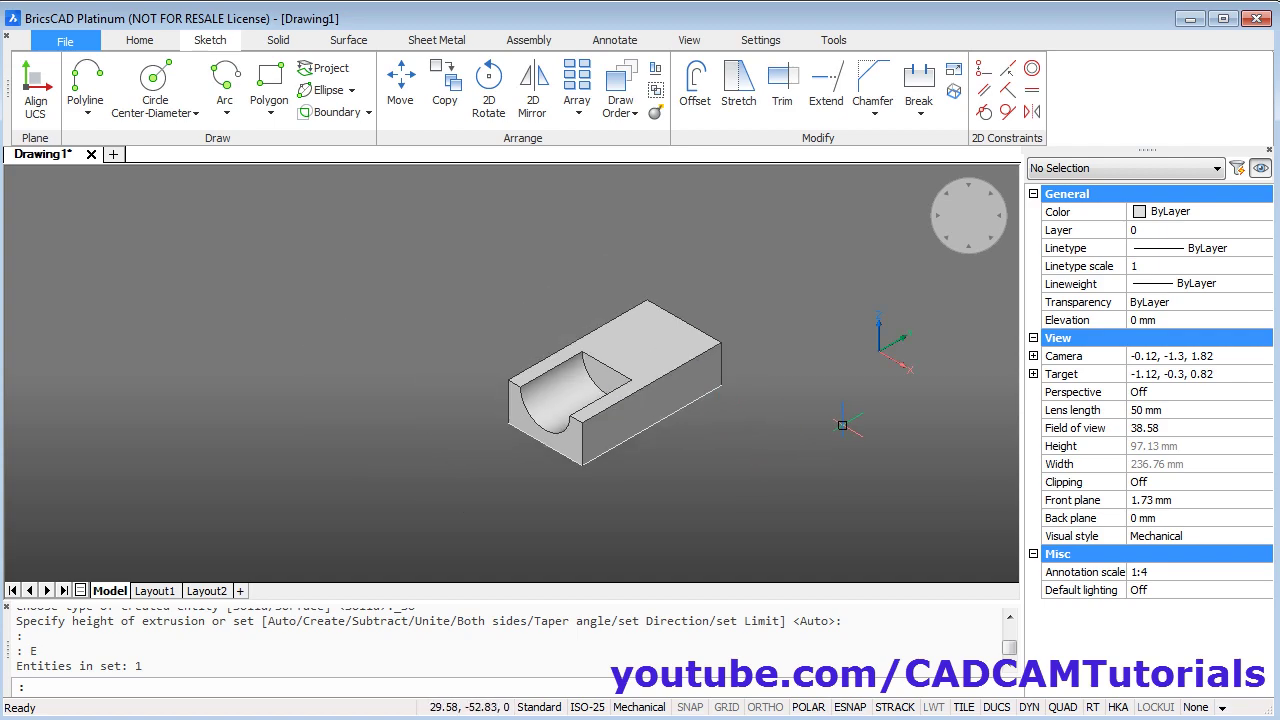
middle_drag(708, 417, 523, 417)
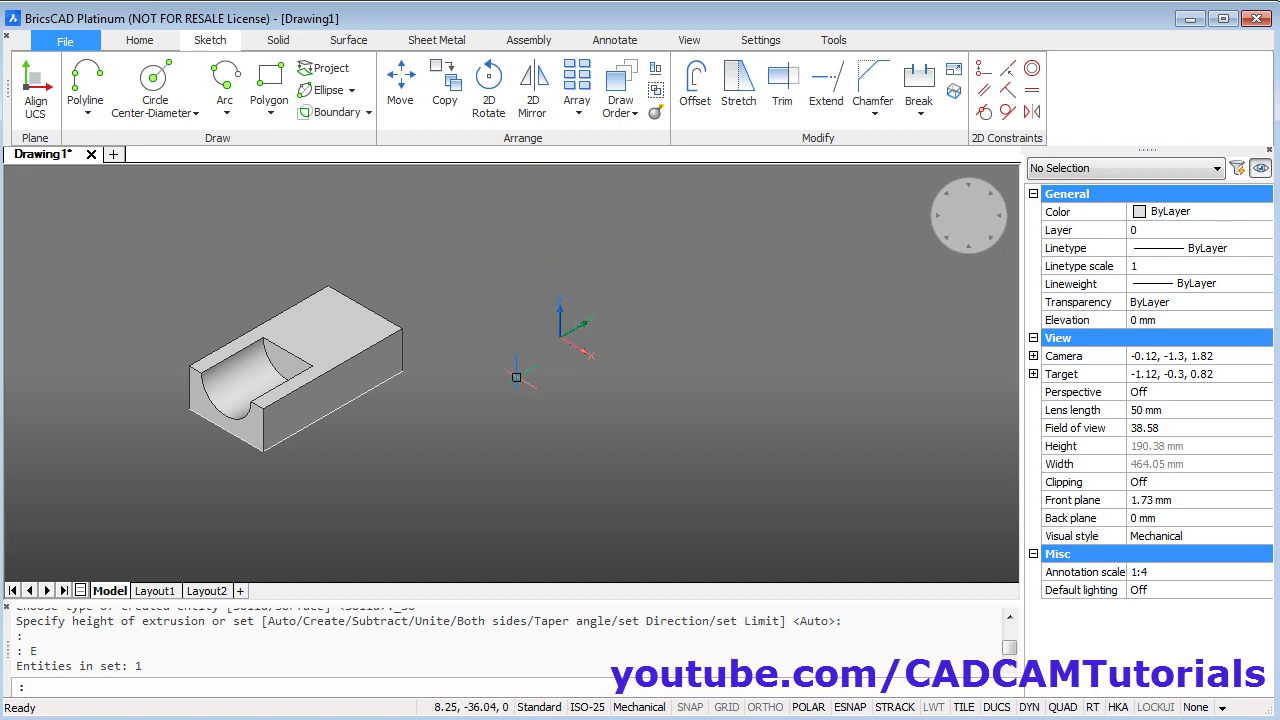
text(UCSICON)
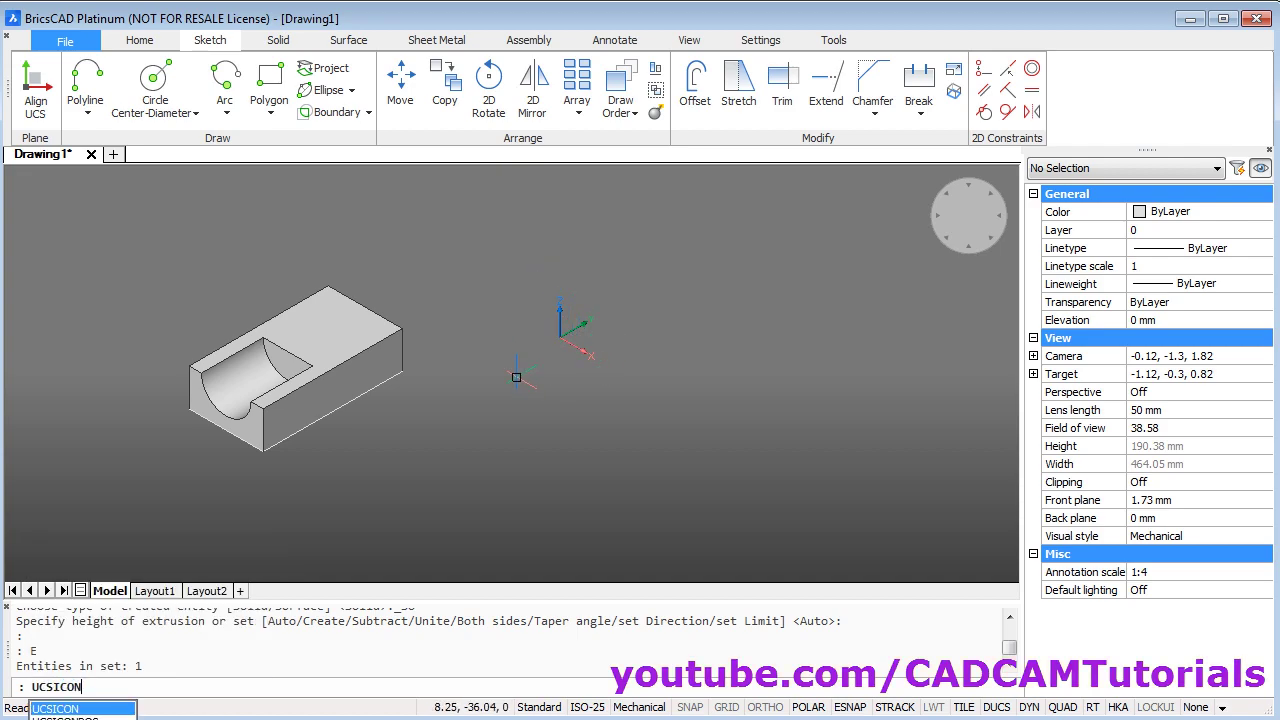
key(Return)
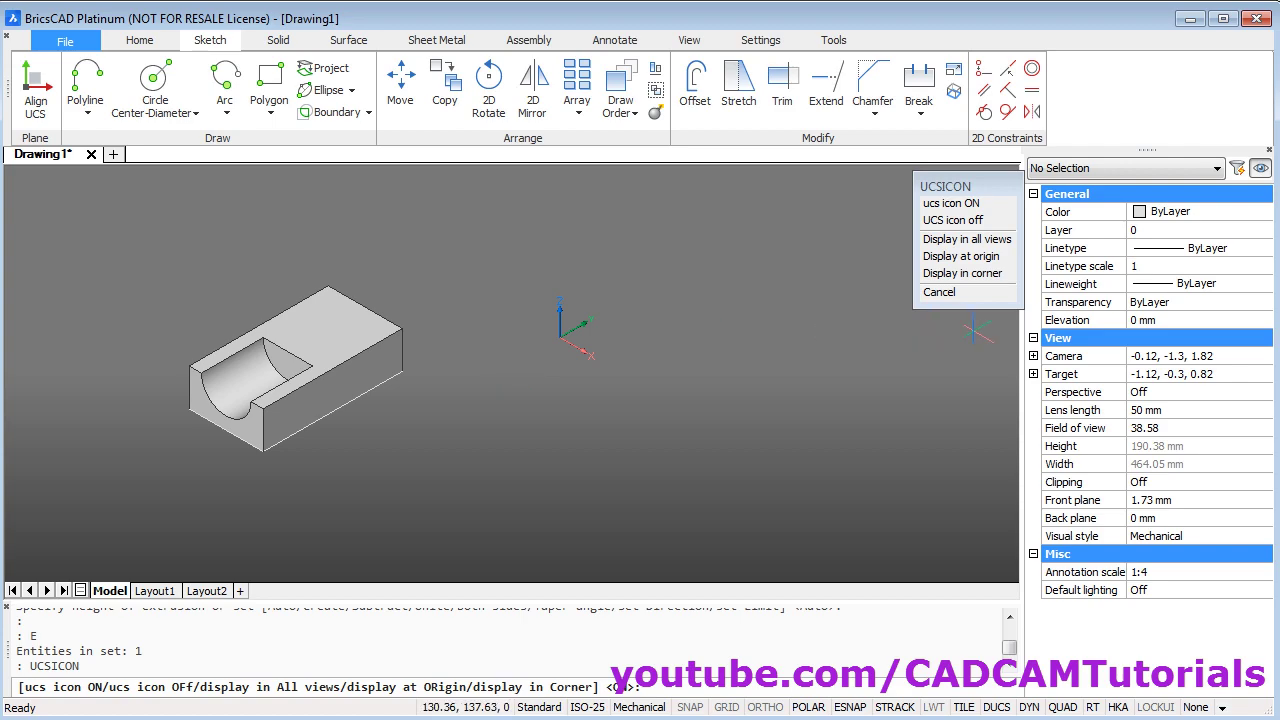
click(951, 272)
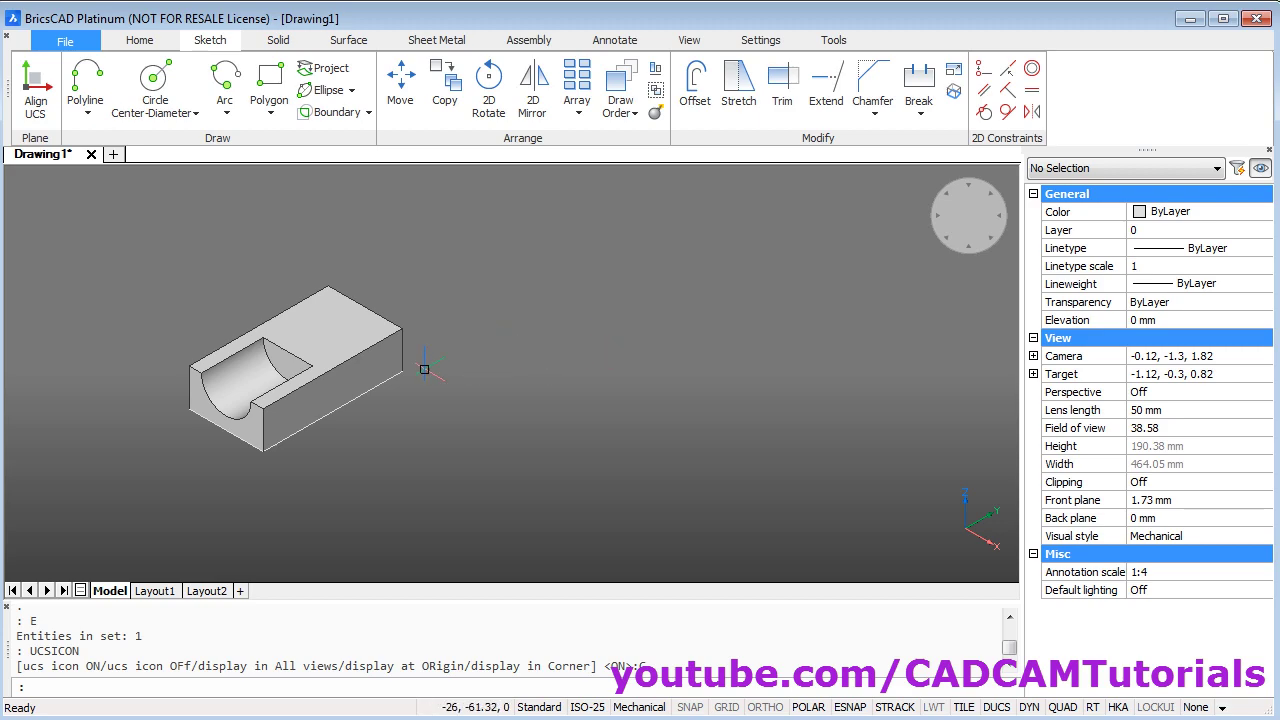
Step: Check the reference PDF and draw a 56 mm diameter circle in the empty space beside the block
key(alt+Tab)
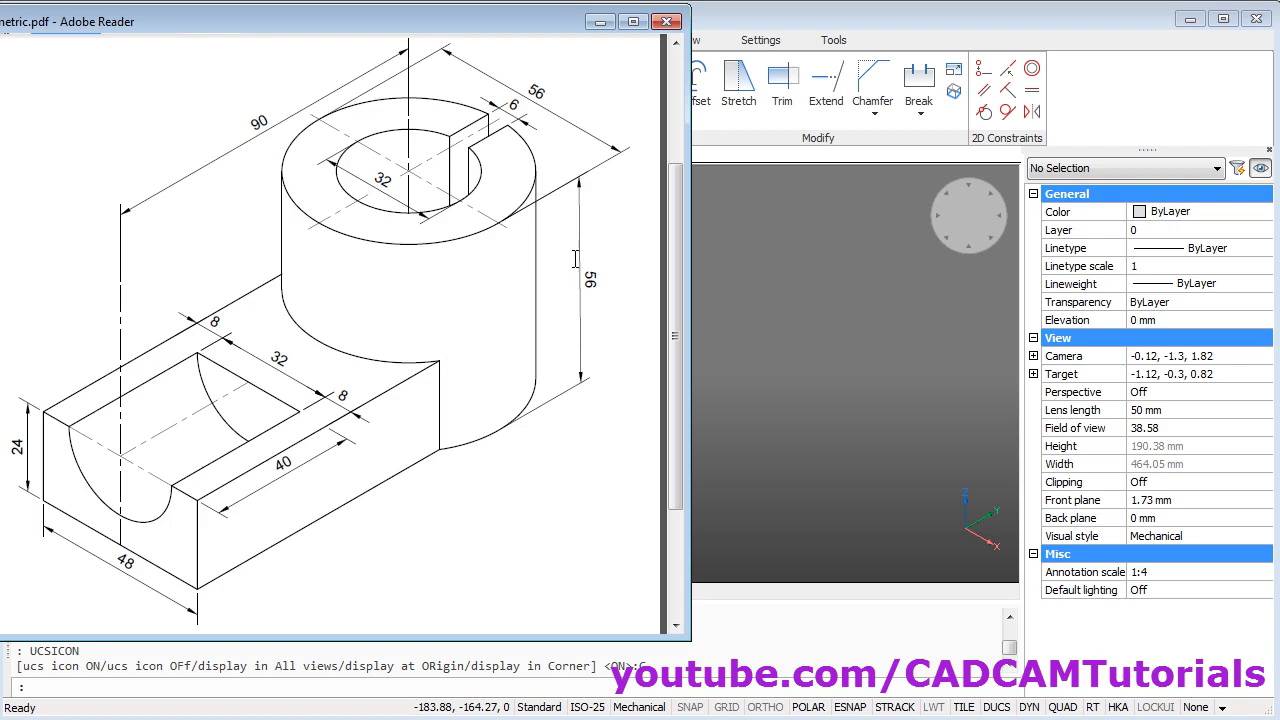
click(754, 411)
click(606, 437)
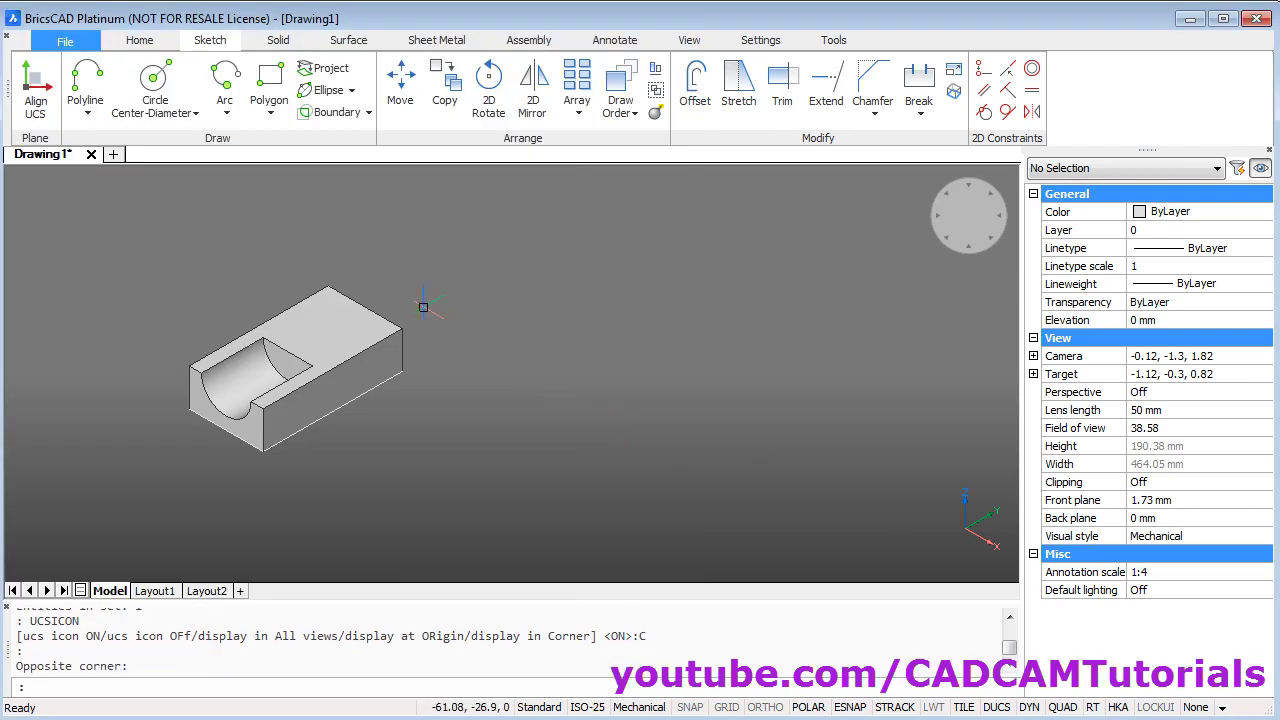
click(153, 88)
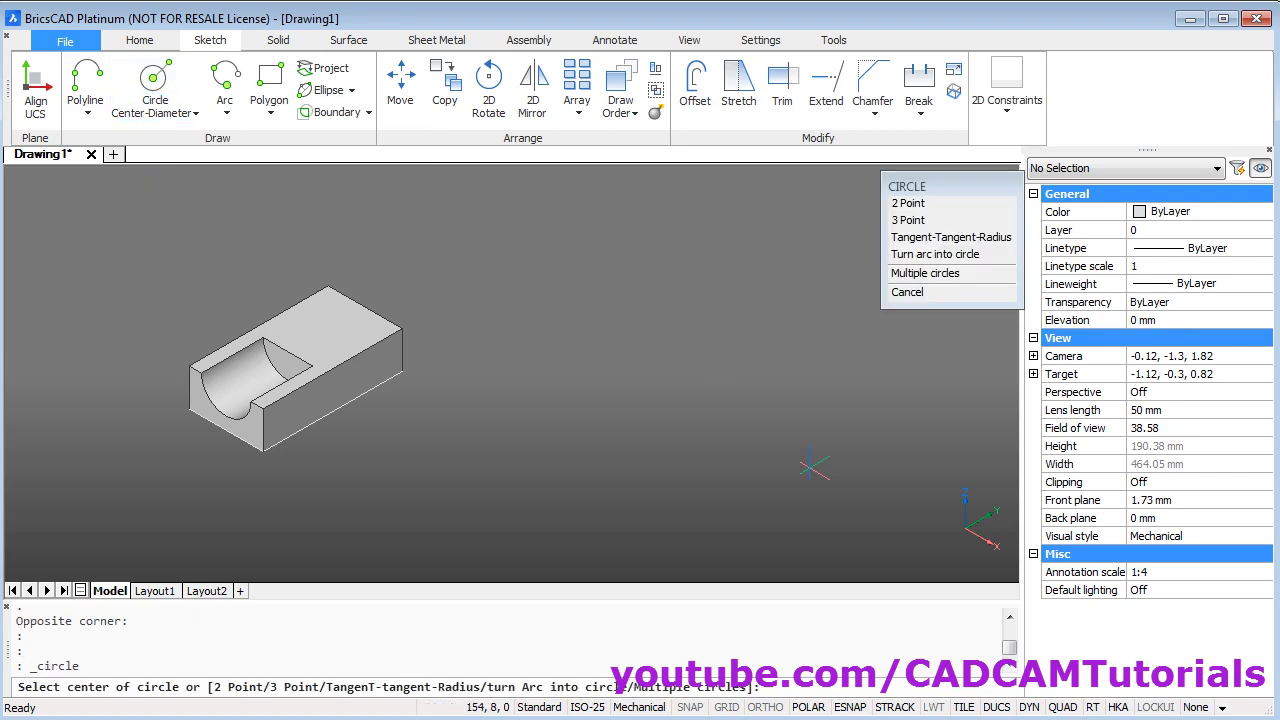
click(618, 400)
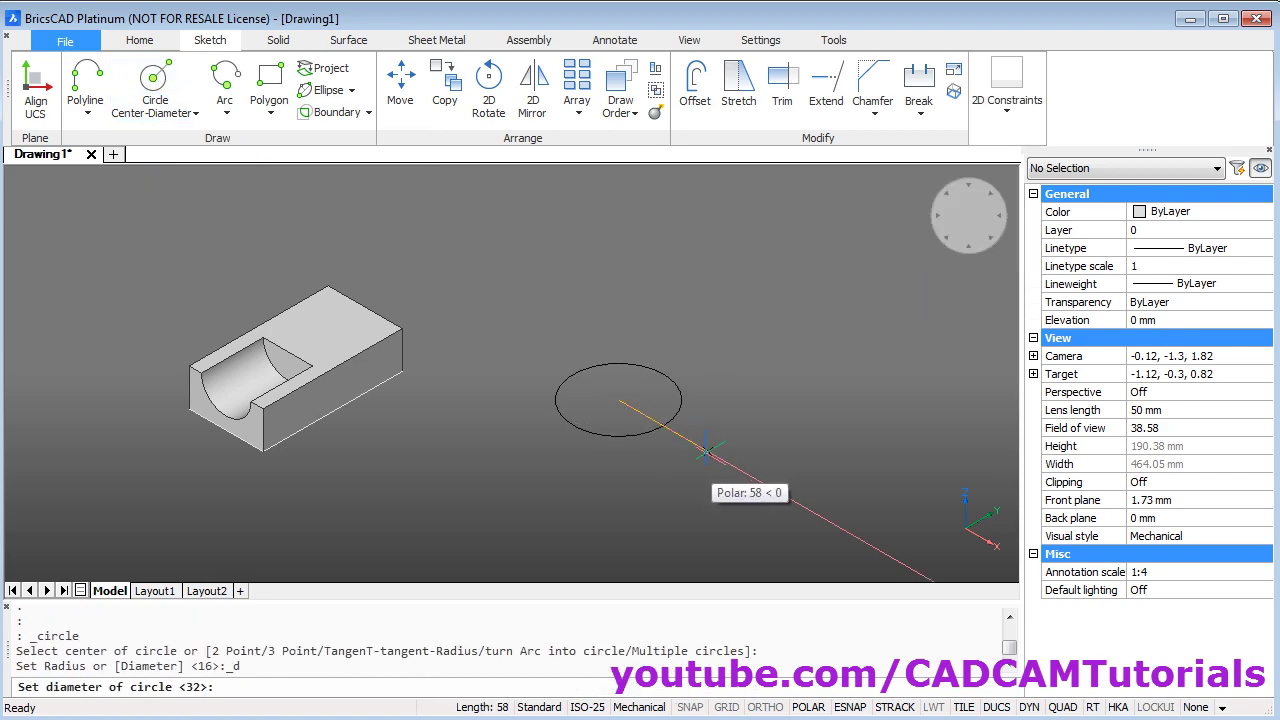
text(56)
key(Return)
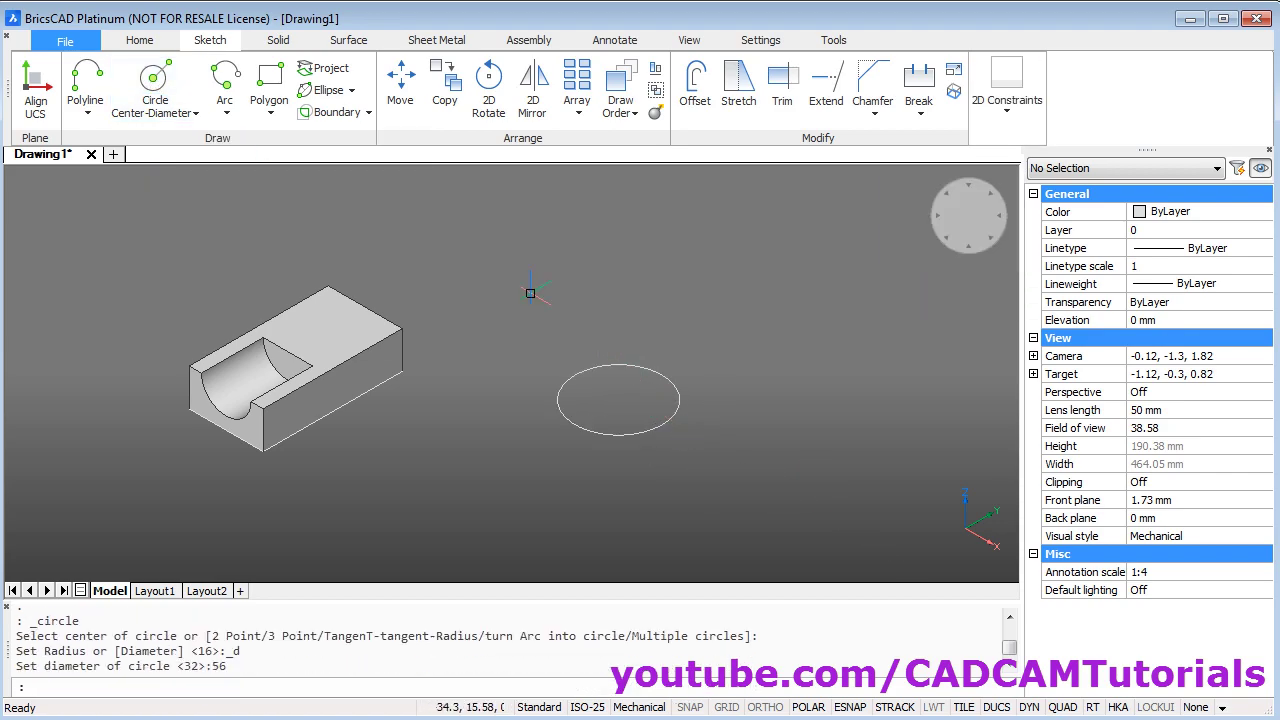
Step: Draw a 32 mm diameter circle concentric with the 56 mm circle
click(153, 88)
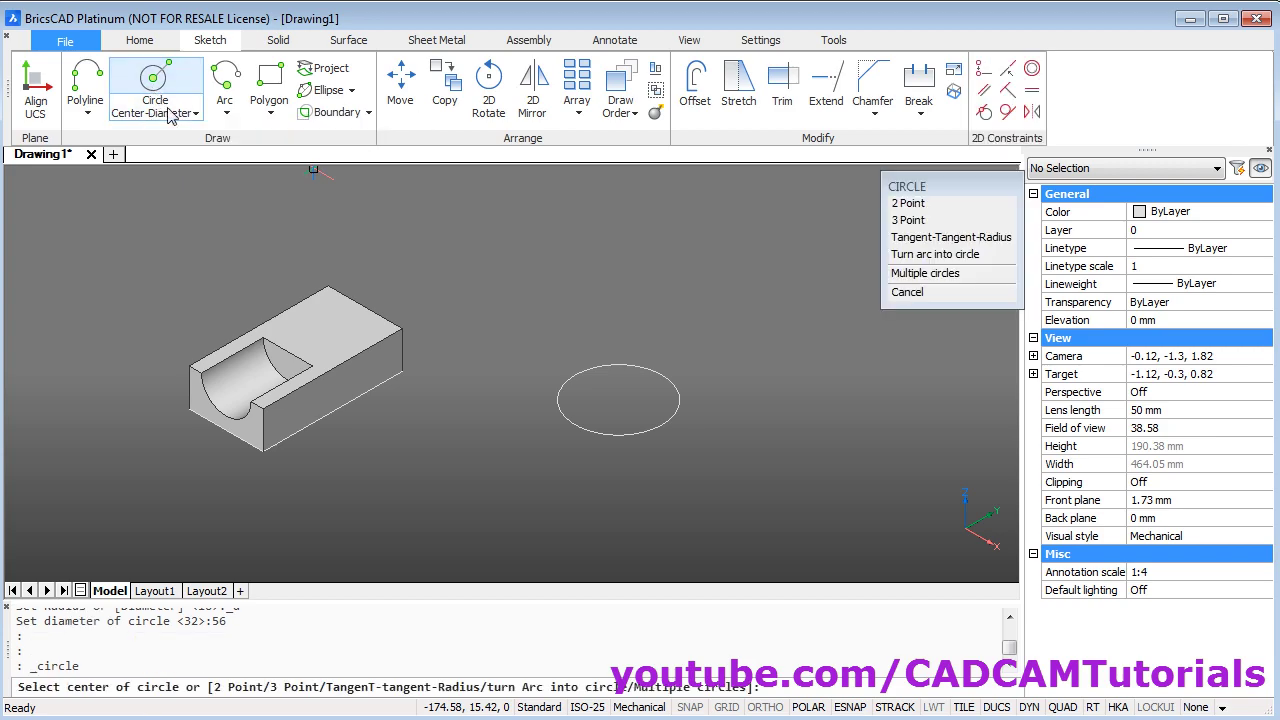
click(620, 430)
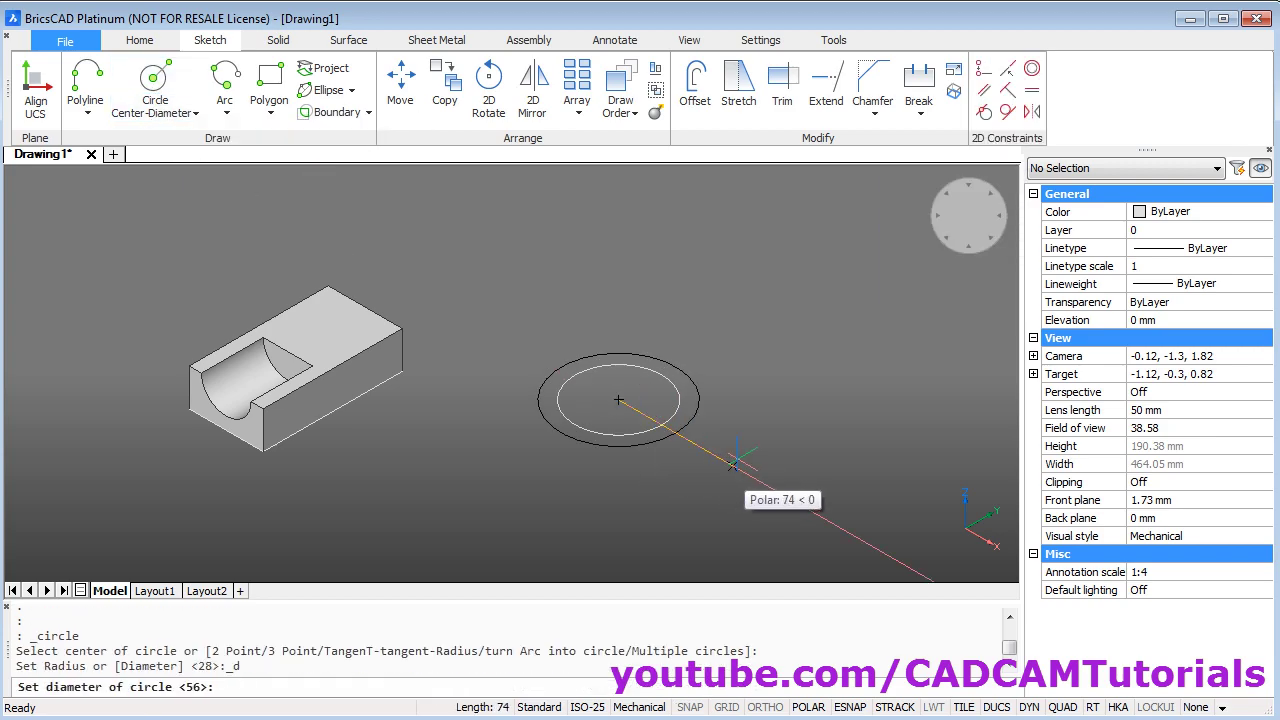
text(32)
key(Return)
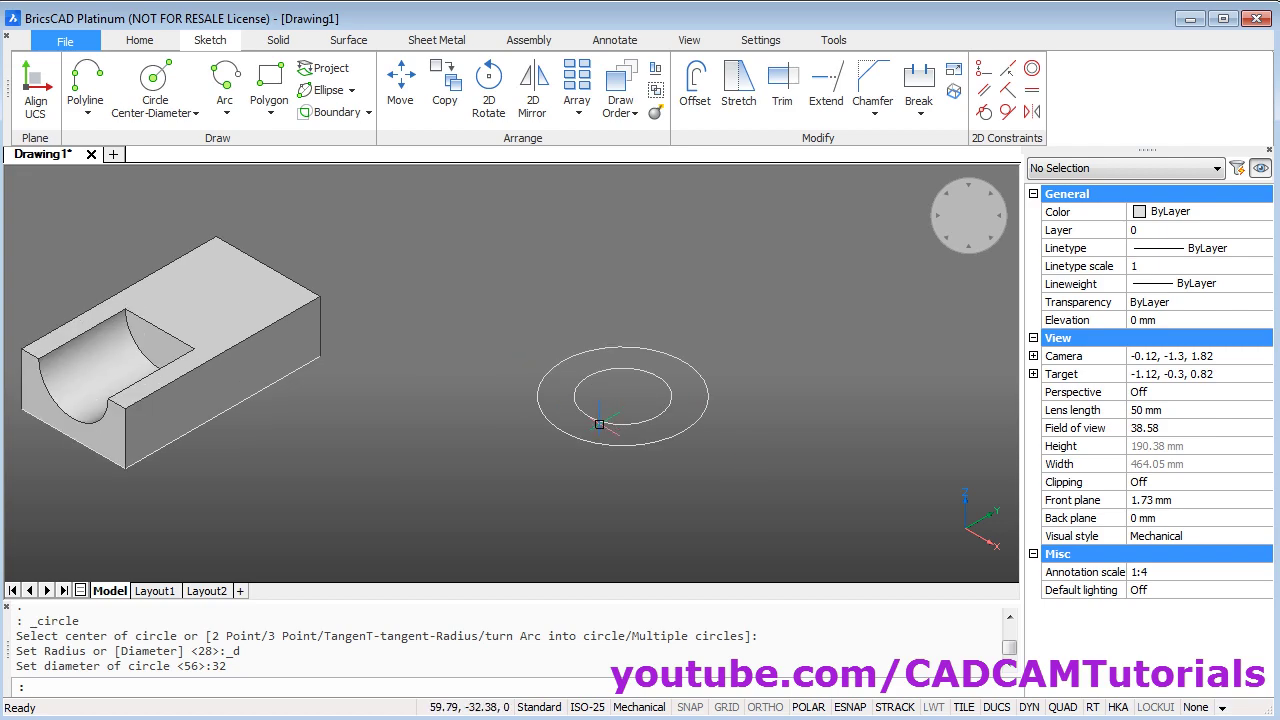
Step: Check the slot width in the reference PDF and draw a straight polyline from the circles' centre along the Y direction past the outer circle
scroll(599, 424, up, 2)
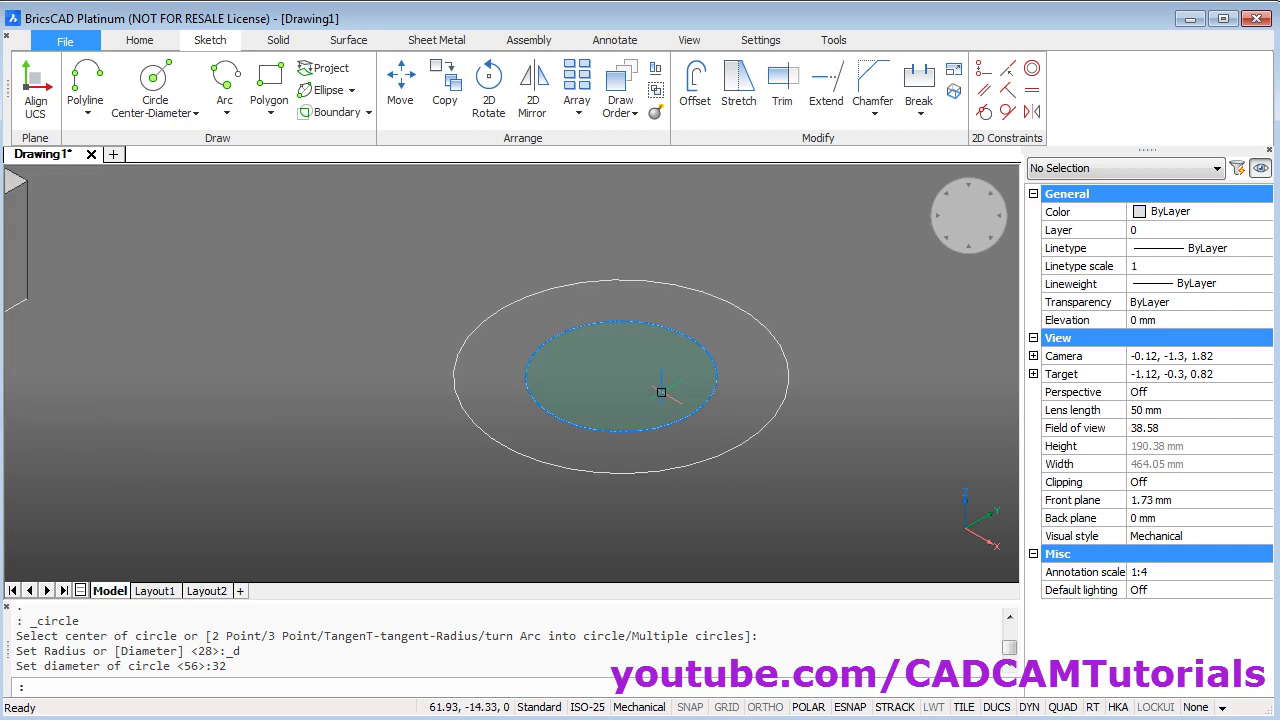
scroll(661, 392, up, 2)
key(alt+Tab)
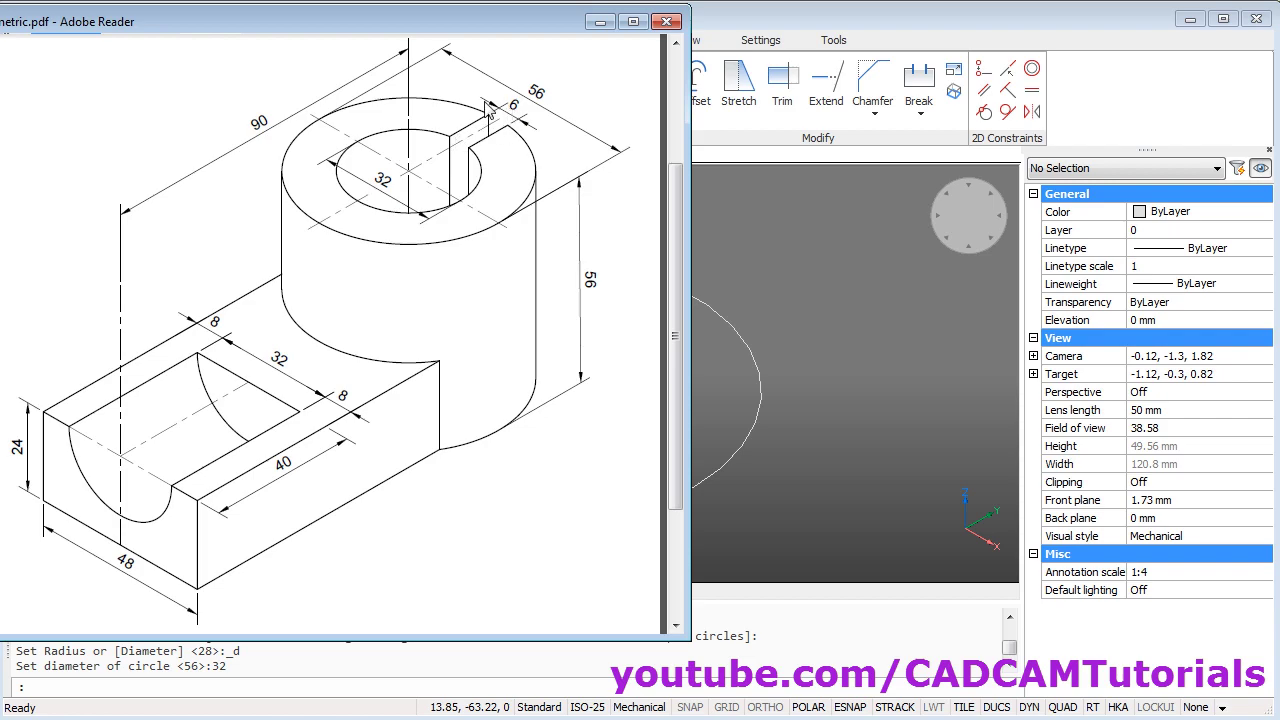
click(794, 303)
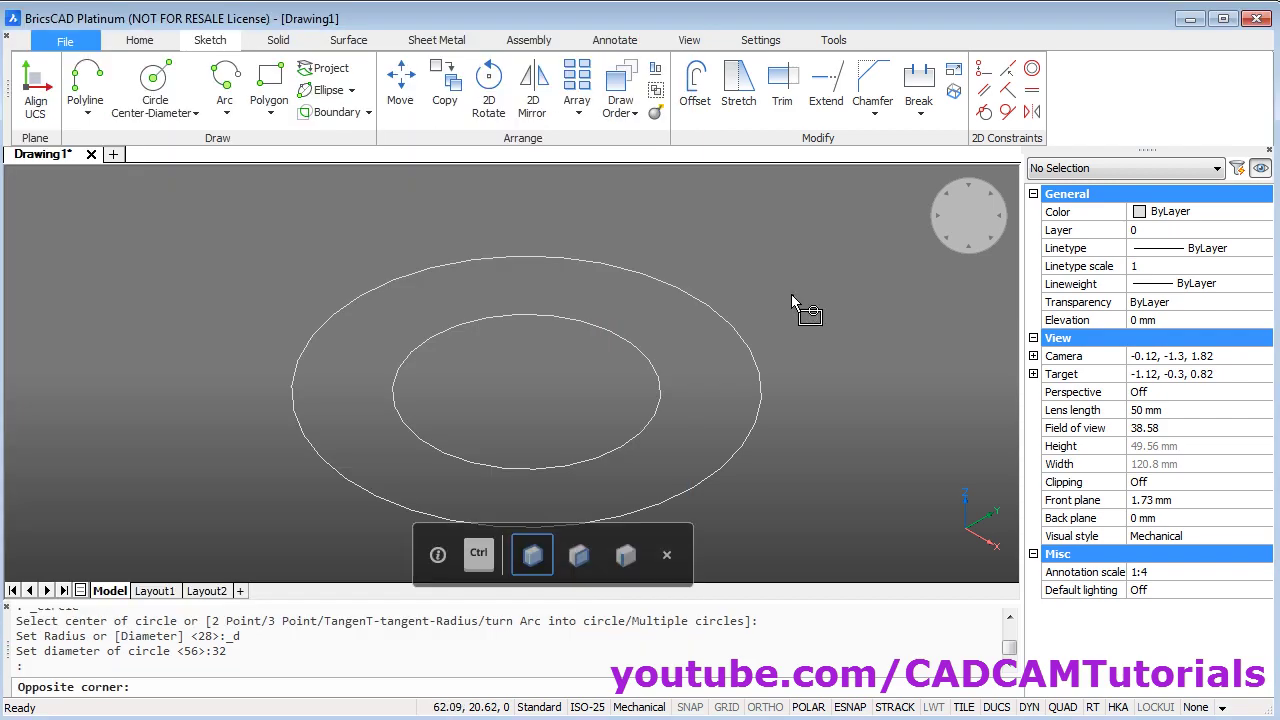
click(84, 88)
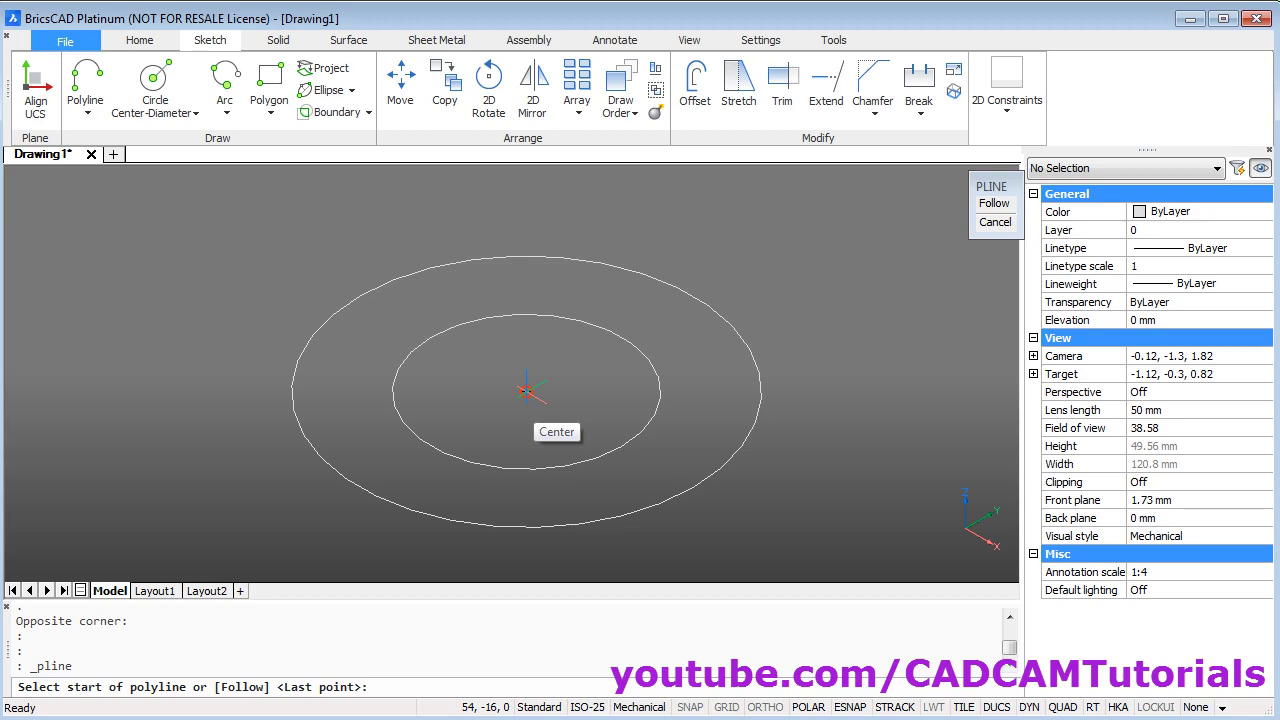
click(526, 390)
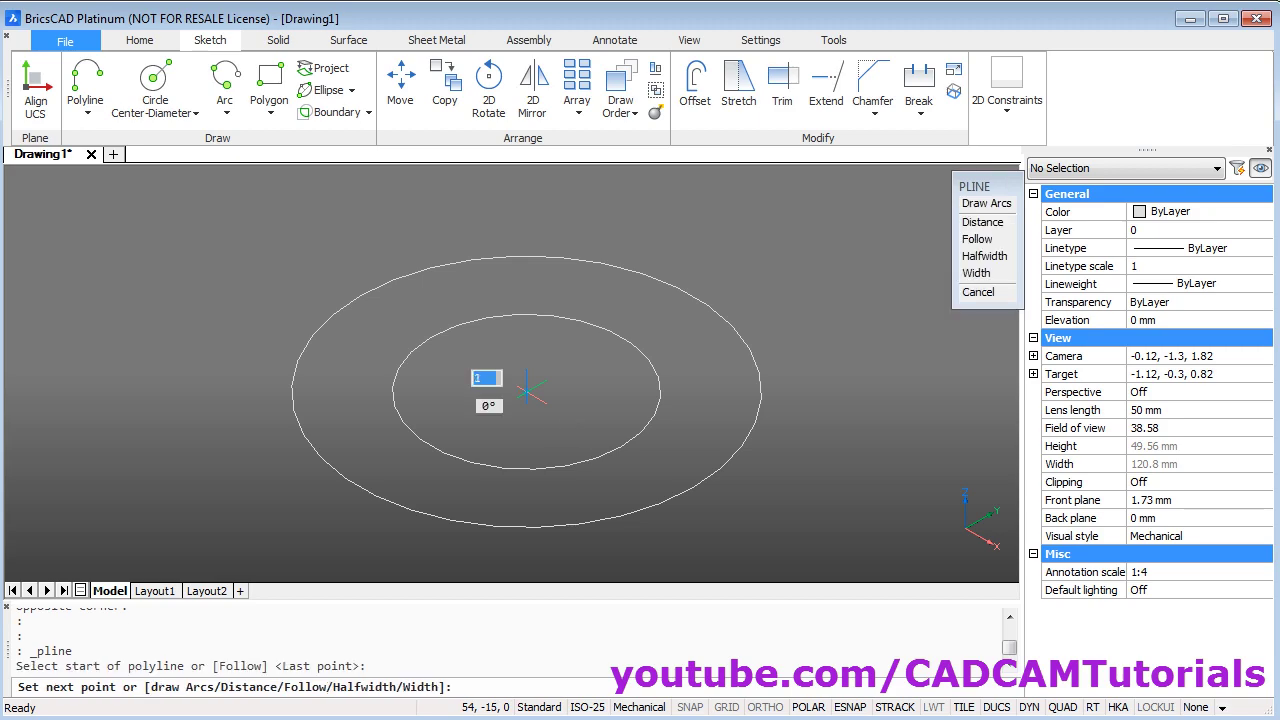
click(752, 262)
key(Escape)
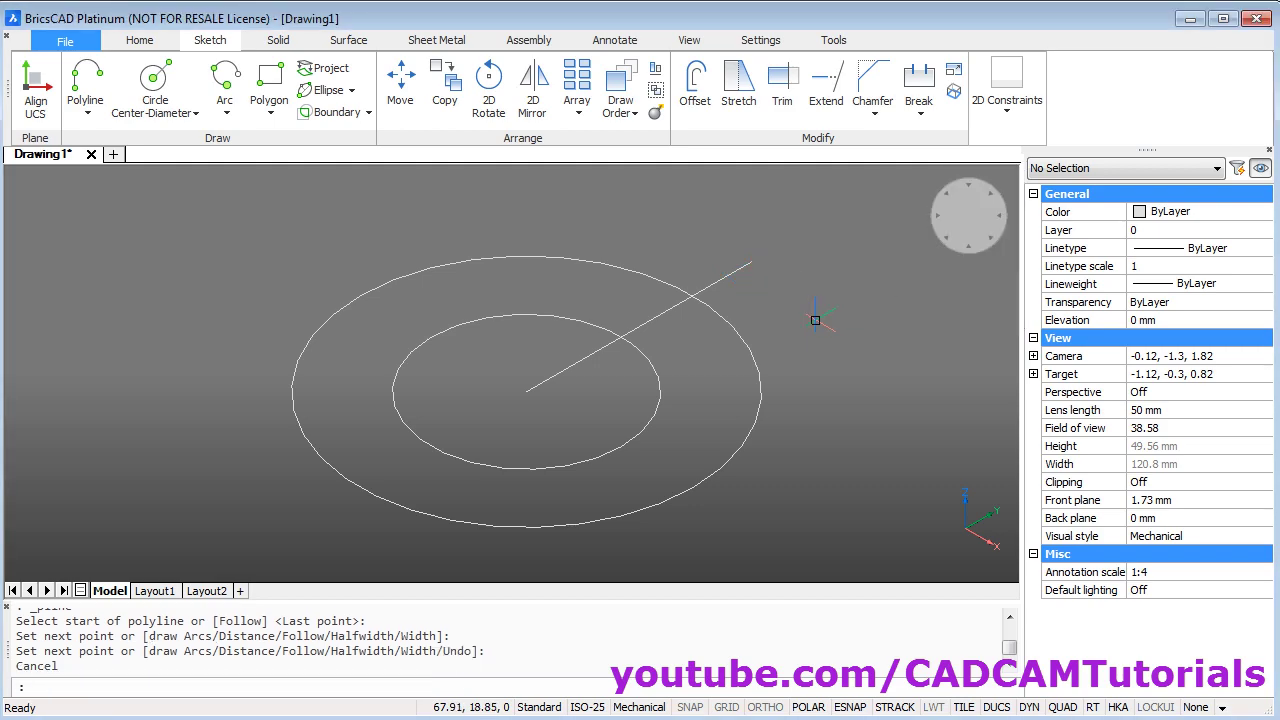
Step: Undo the previous offset and offset the radial line 3 mm to each side to outline the slot
text(u)
key(Return)
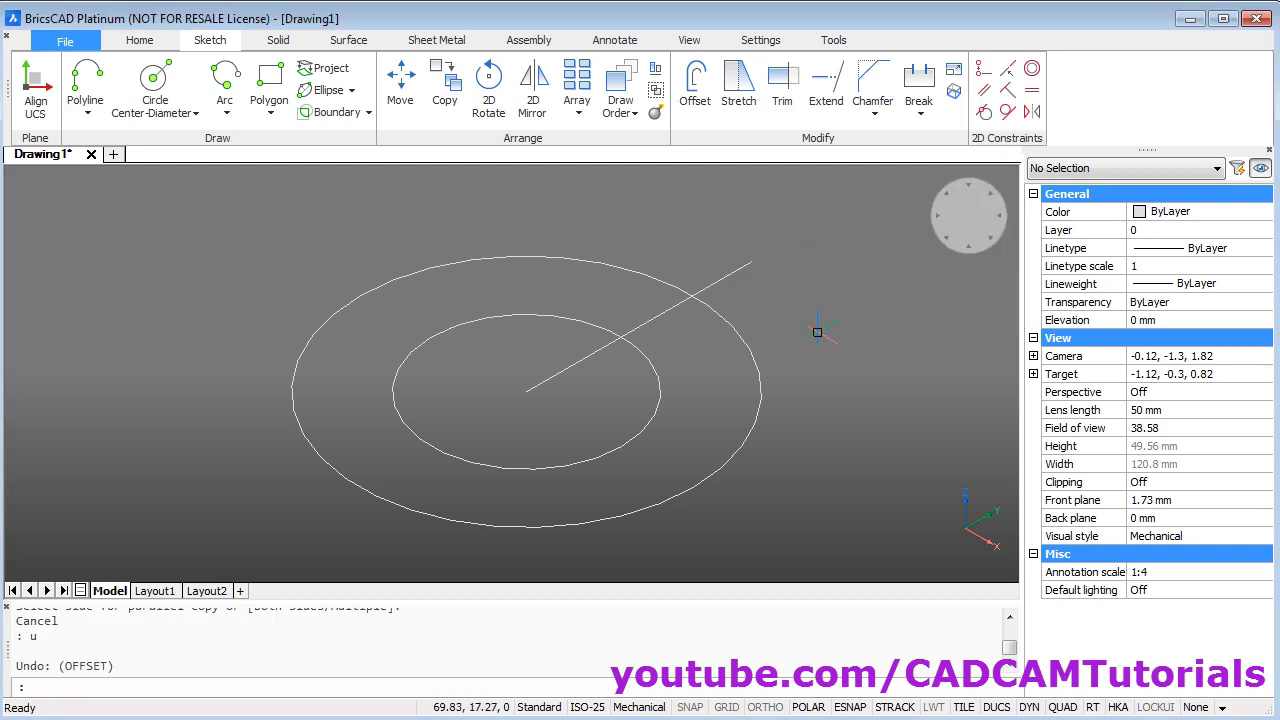
click(697, 90)
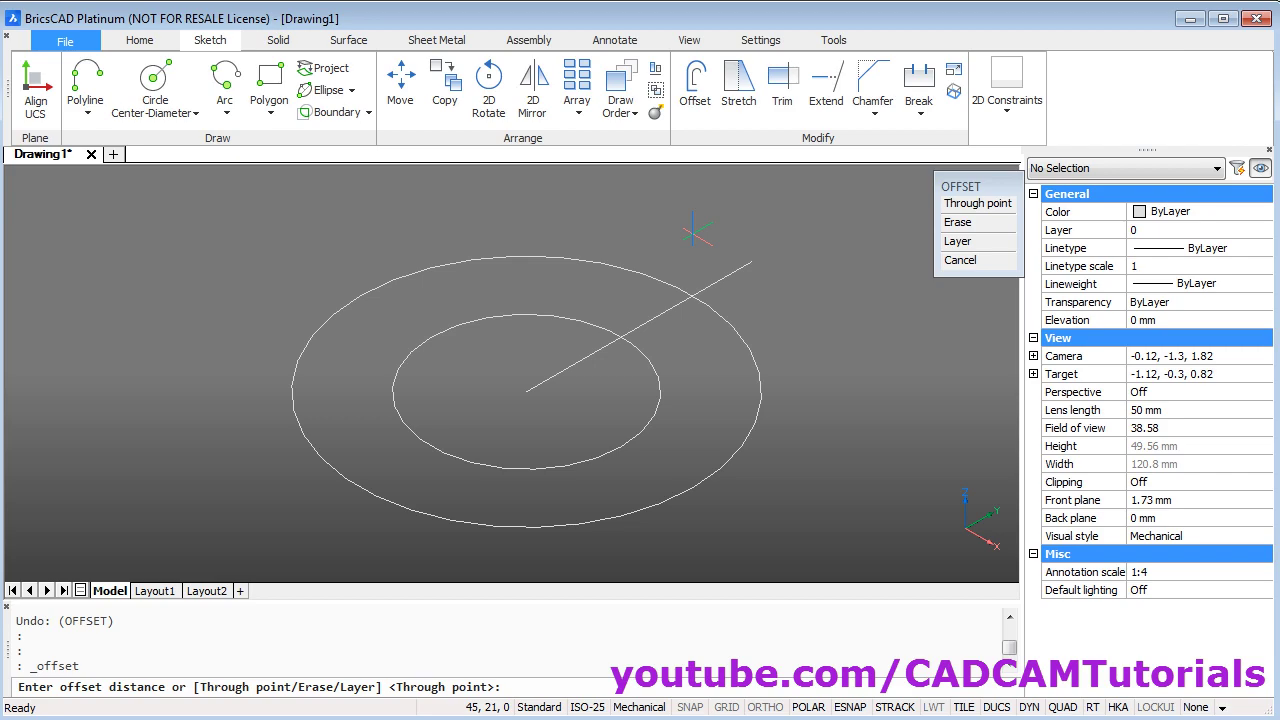
text(3)
key(Return)
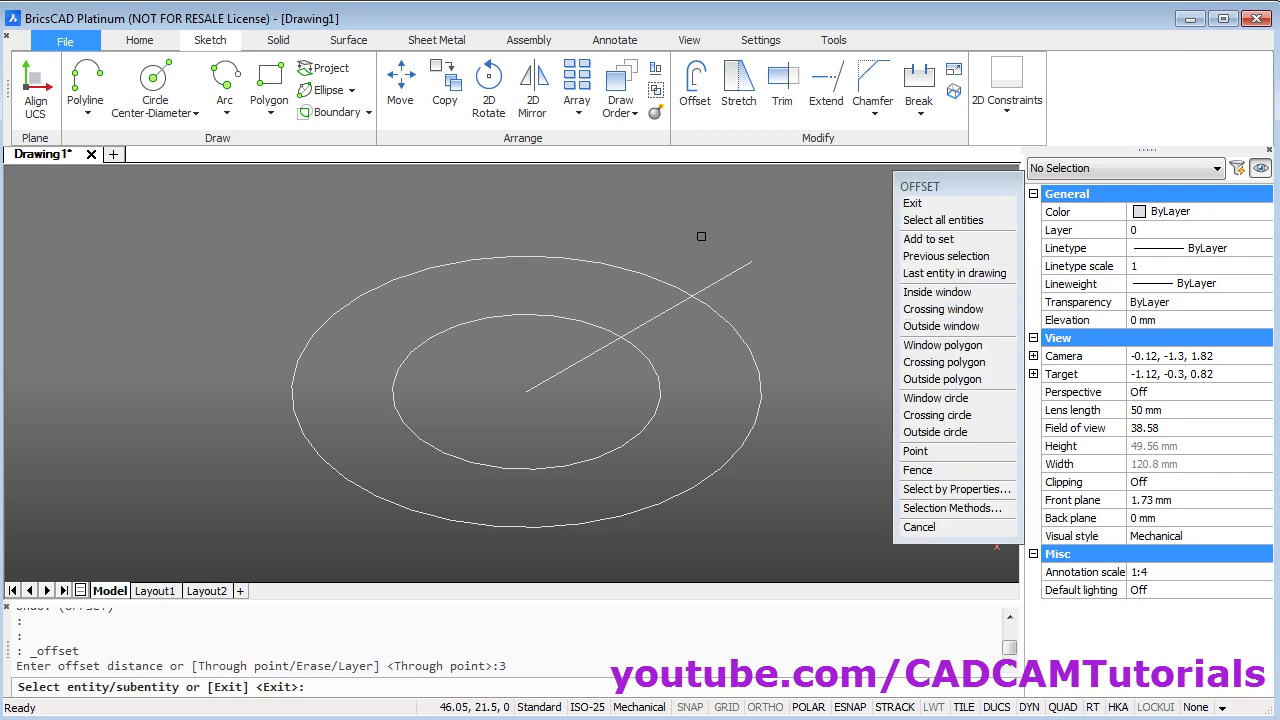
click(657, 317)
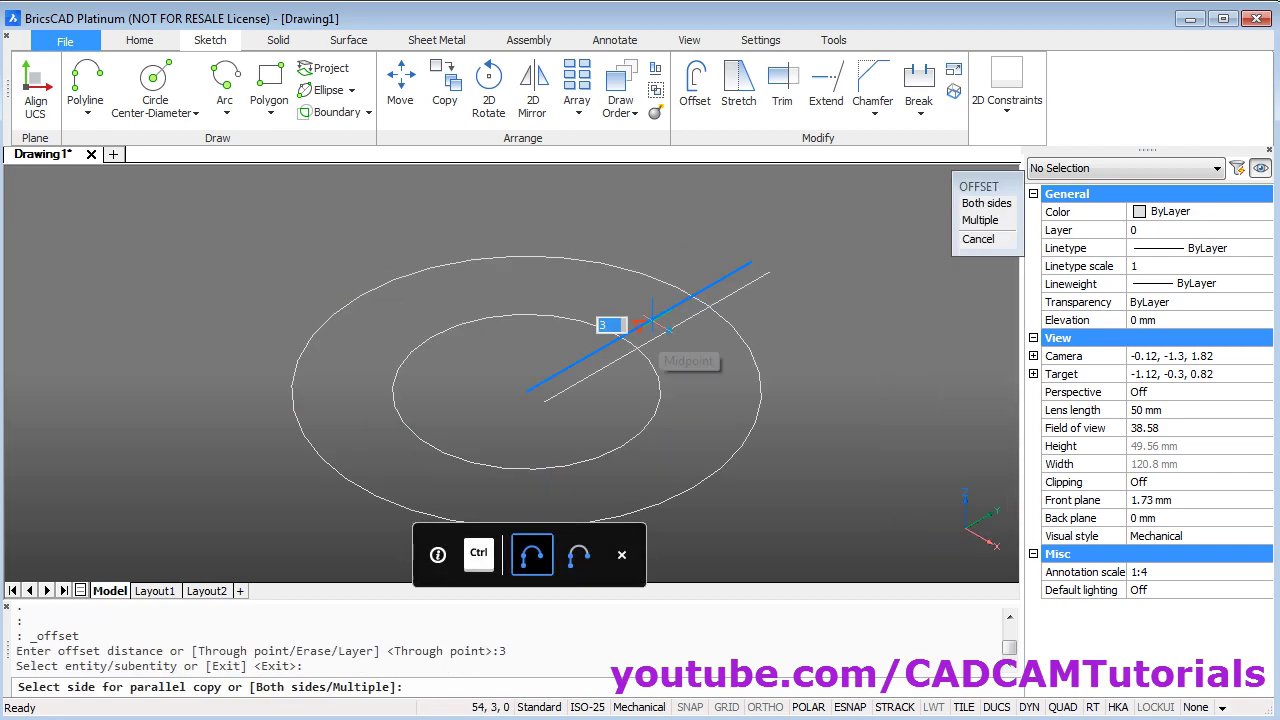
click(714, 372)
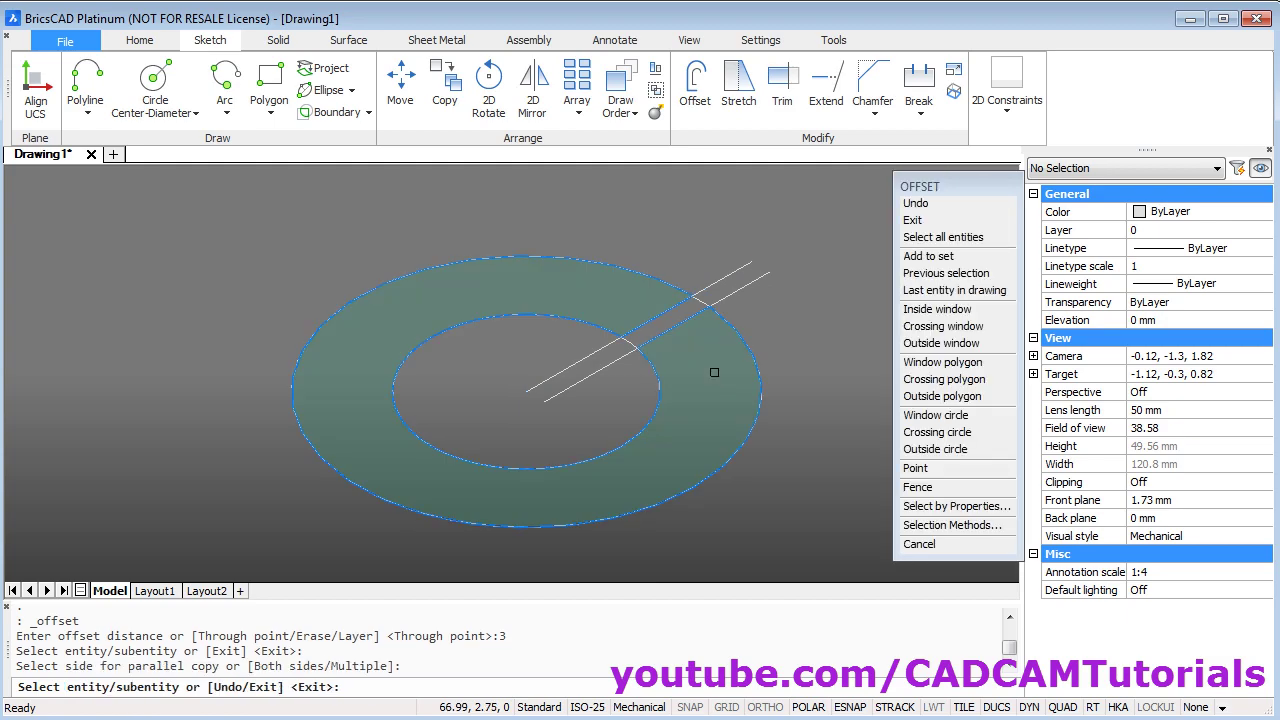
ctrl+click(656, 316)
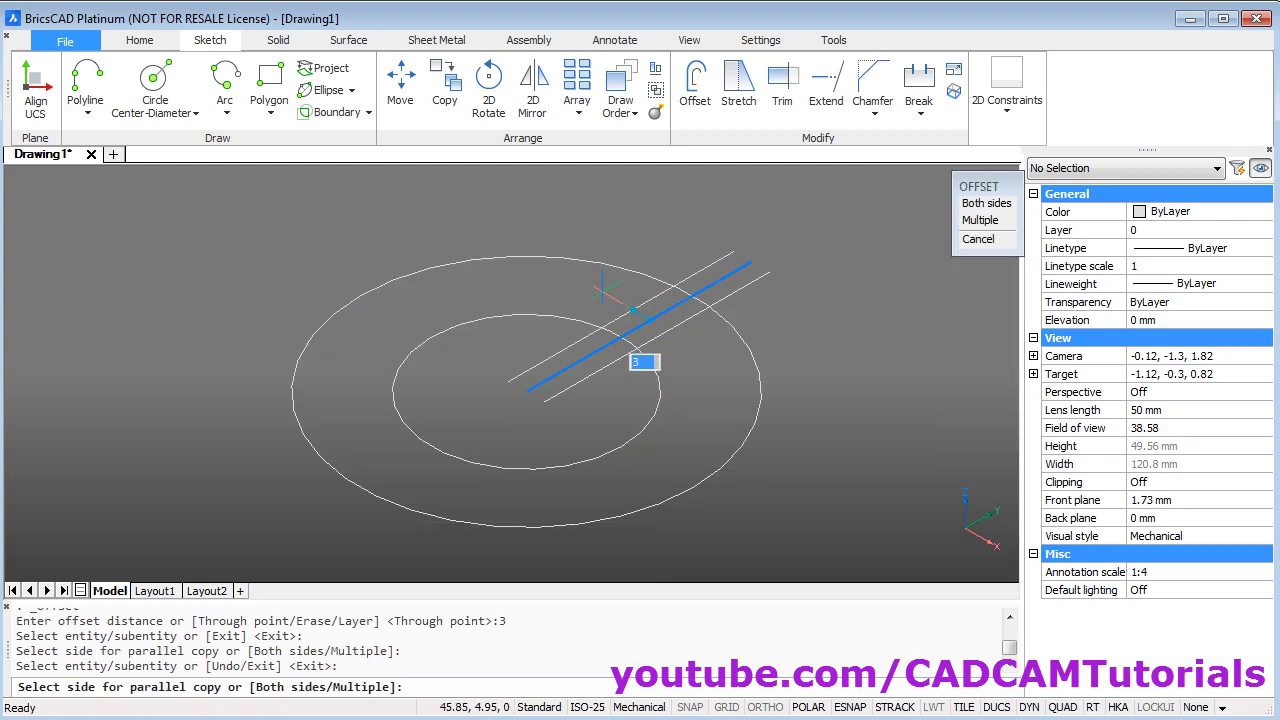
click(644, 361)
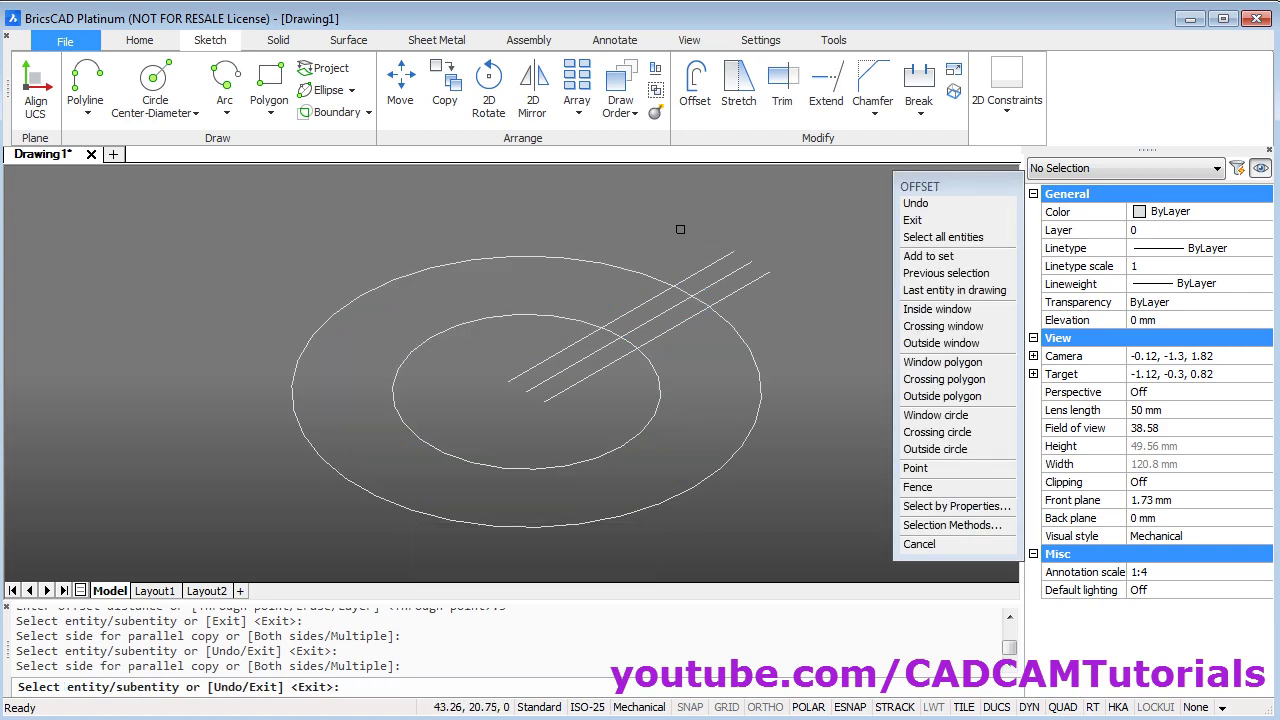
key(Escape)
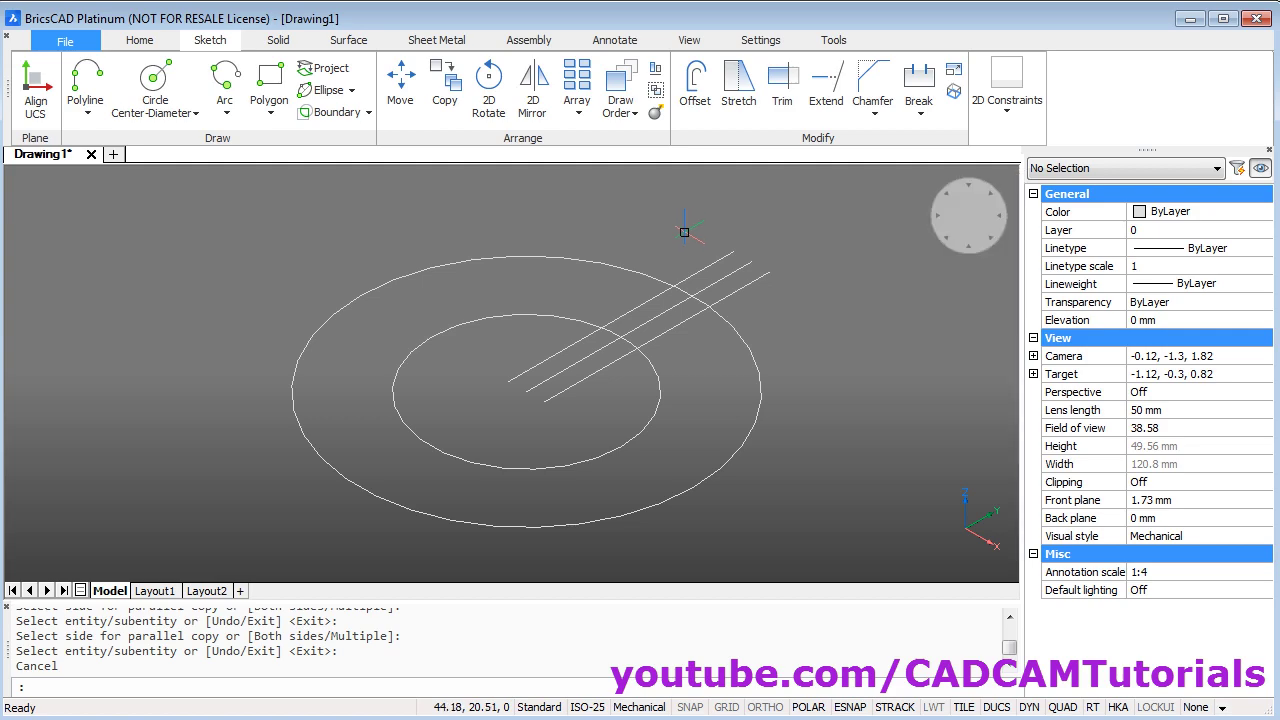
Step: Extrude the slotted ring boundary between the two circles upward 56 mm into a solid
mouse_move(686, 424)
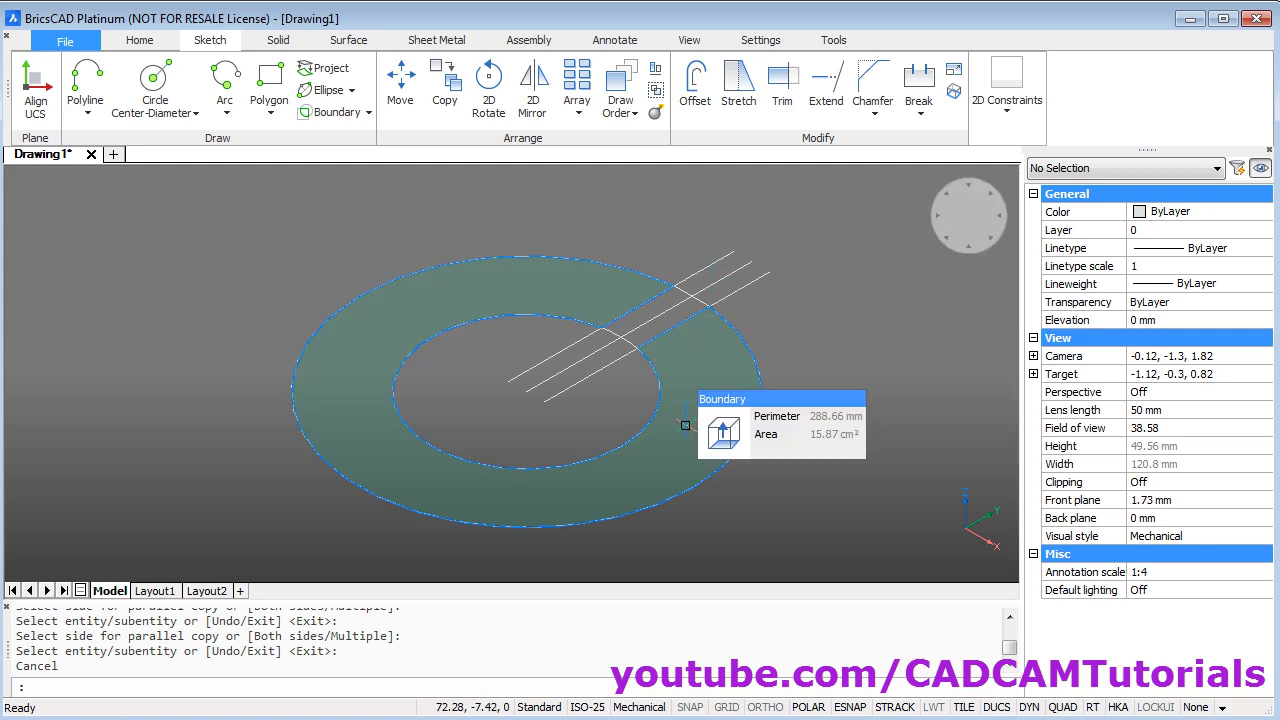
mouse_move(725, 437)
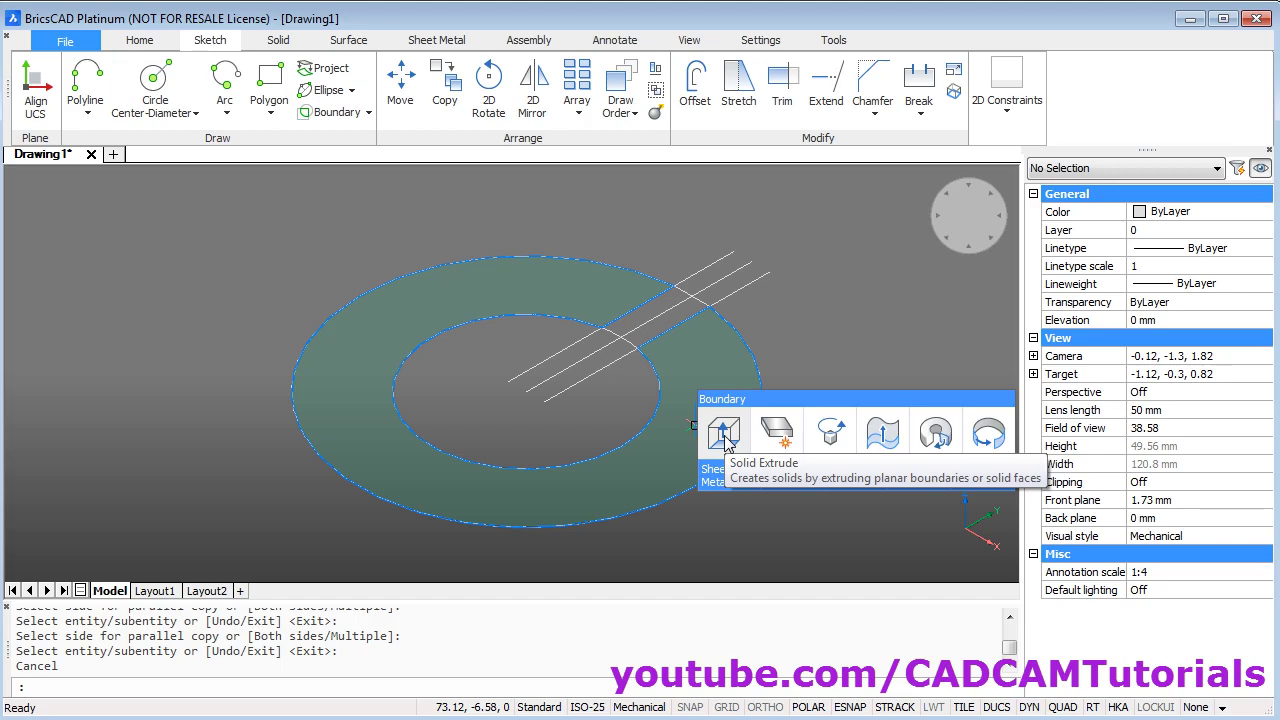
click(725, 437)
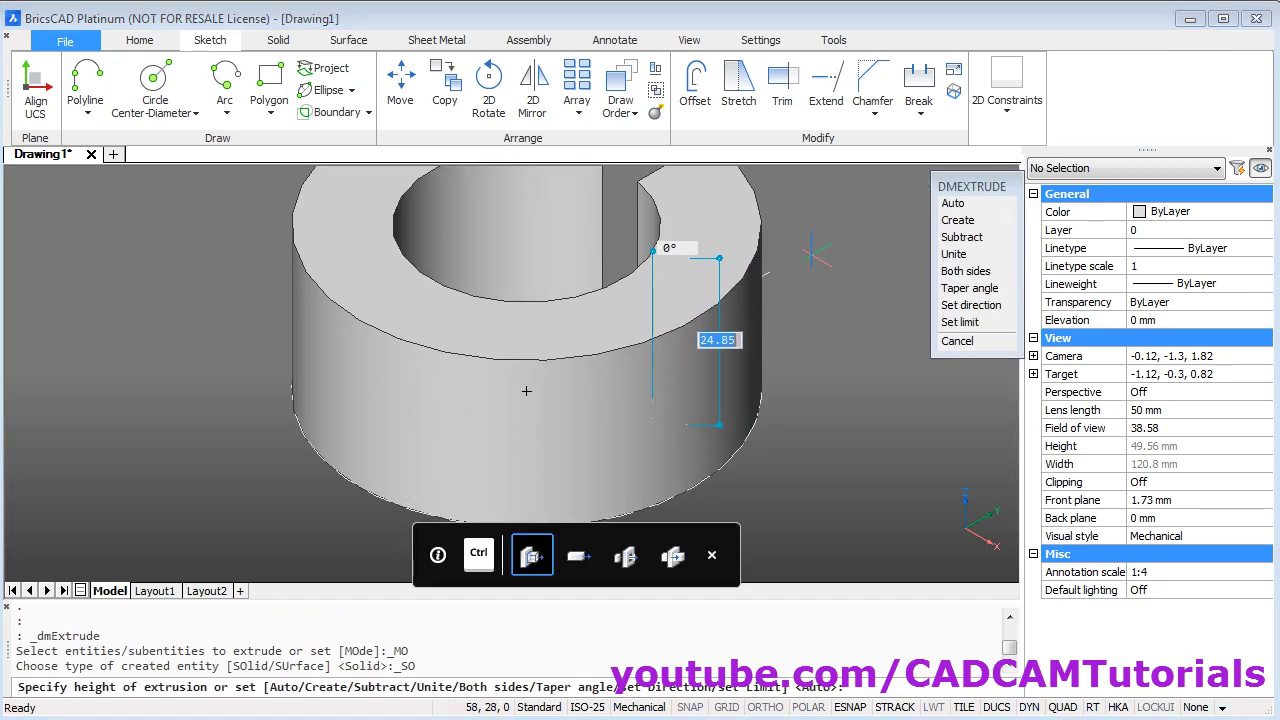
key(Return)
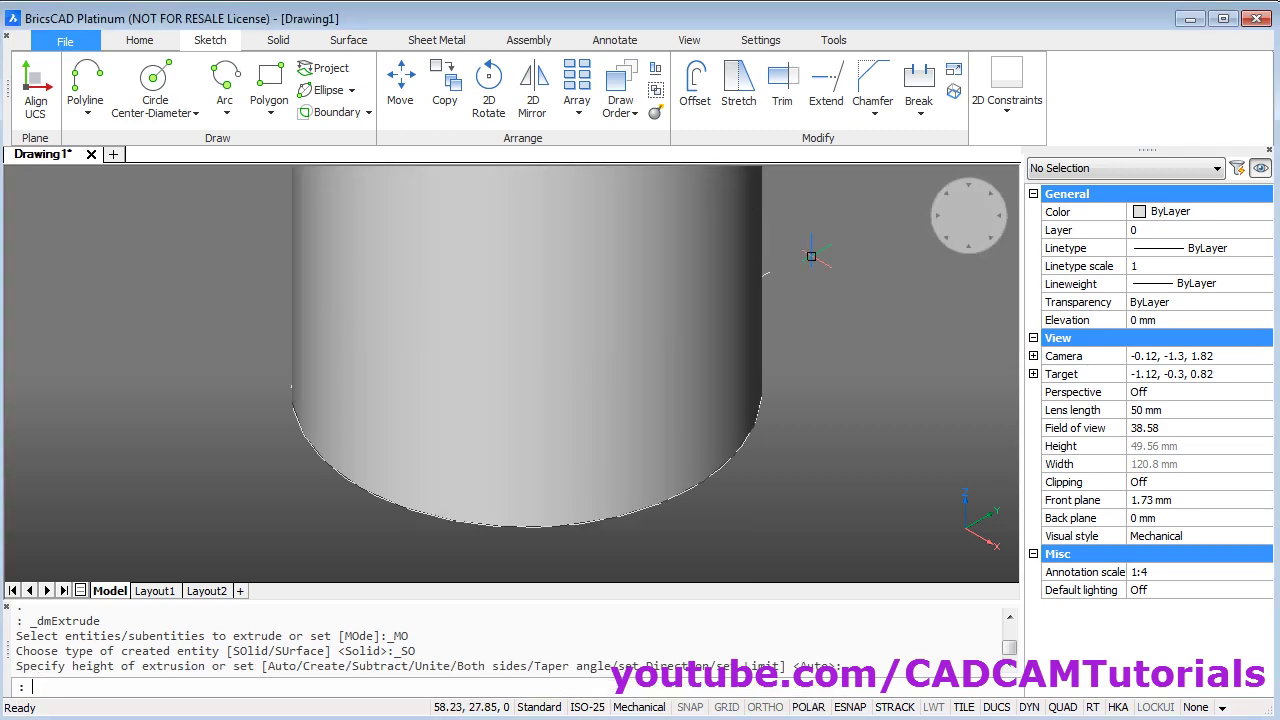
scroll(769, 401, down, 6)
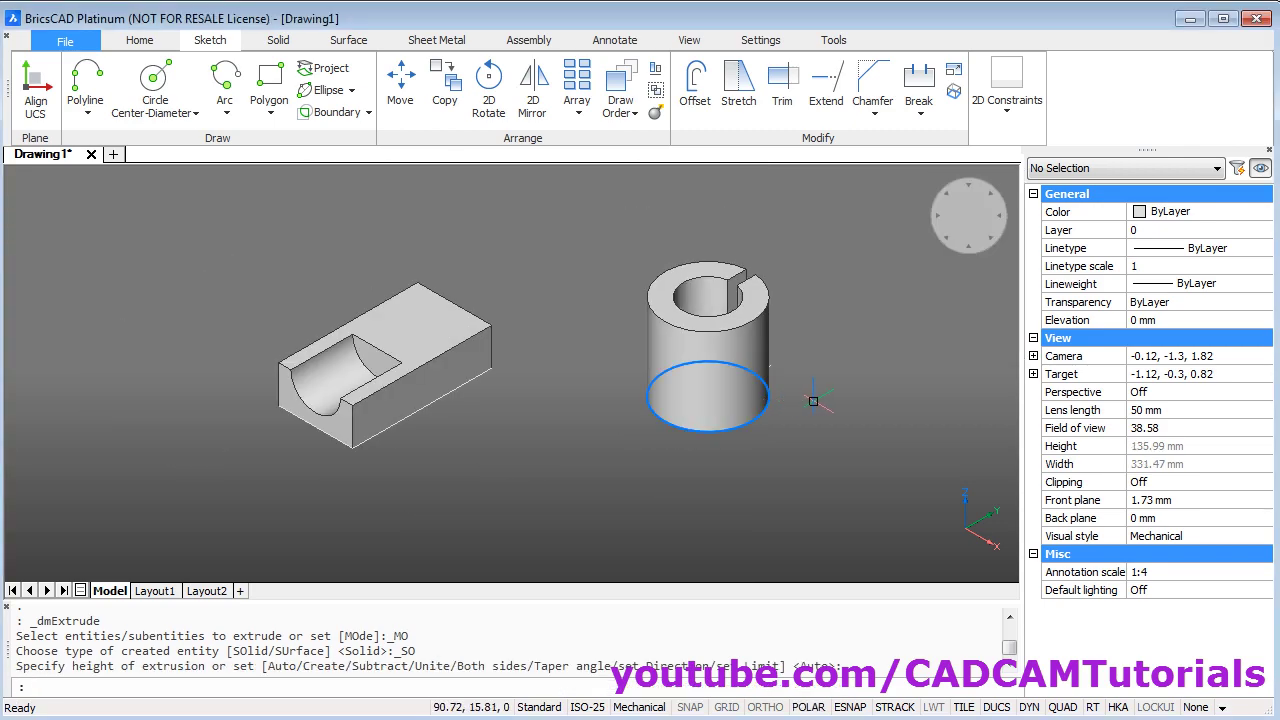
middle_drag(801, 422, 787, 451)
scroll(632, 470, up, 2)
key(Escape)
key(Escape)
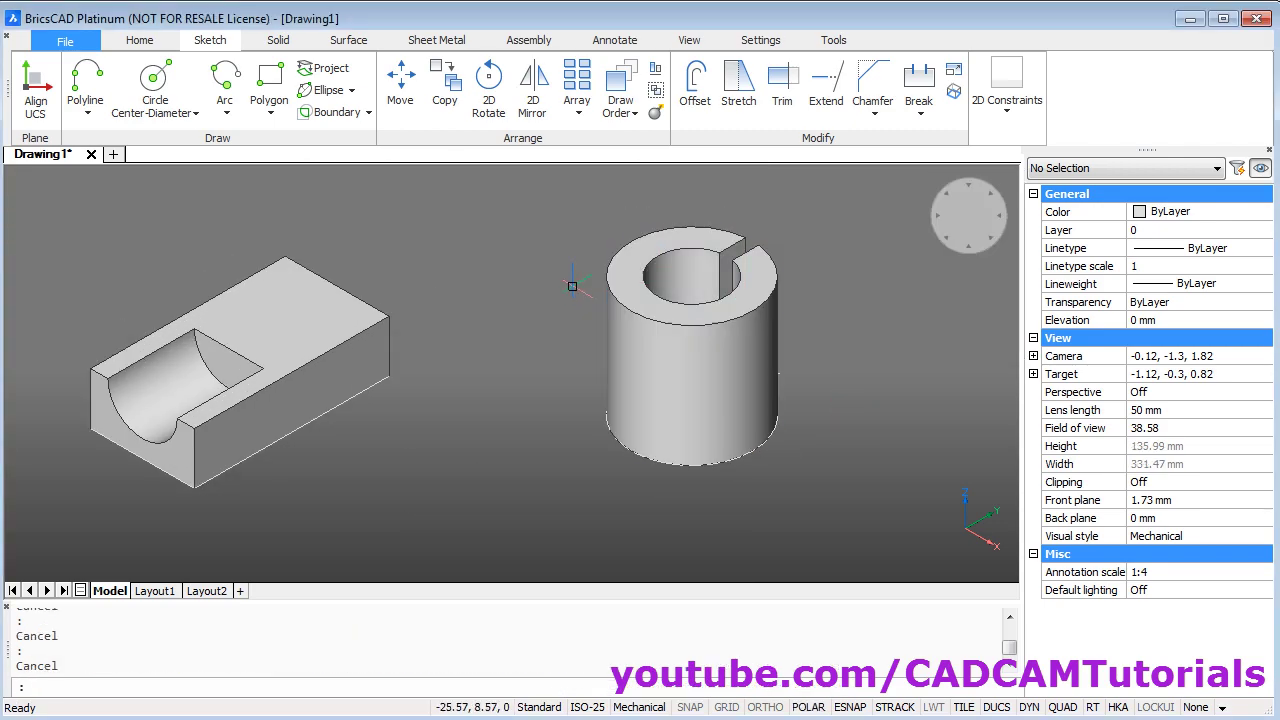
Step: Move the slotted cylinder from its bottom centre to the midpoint of the base block's bottom edge at the end opposite the groove
click(401, 88)
click(683, 388)
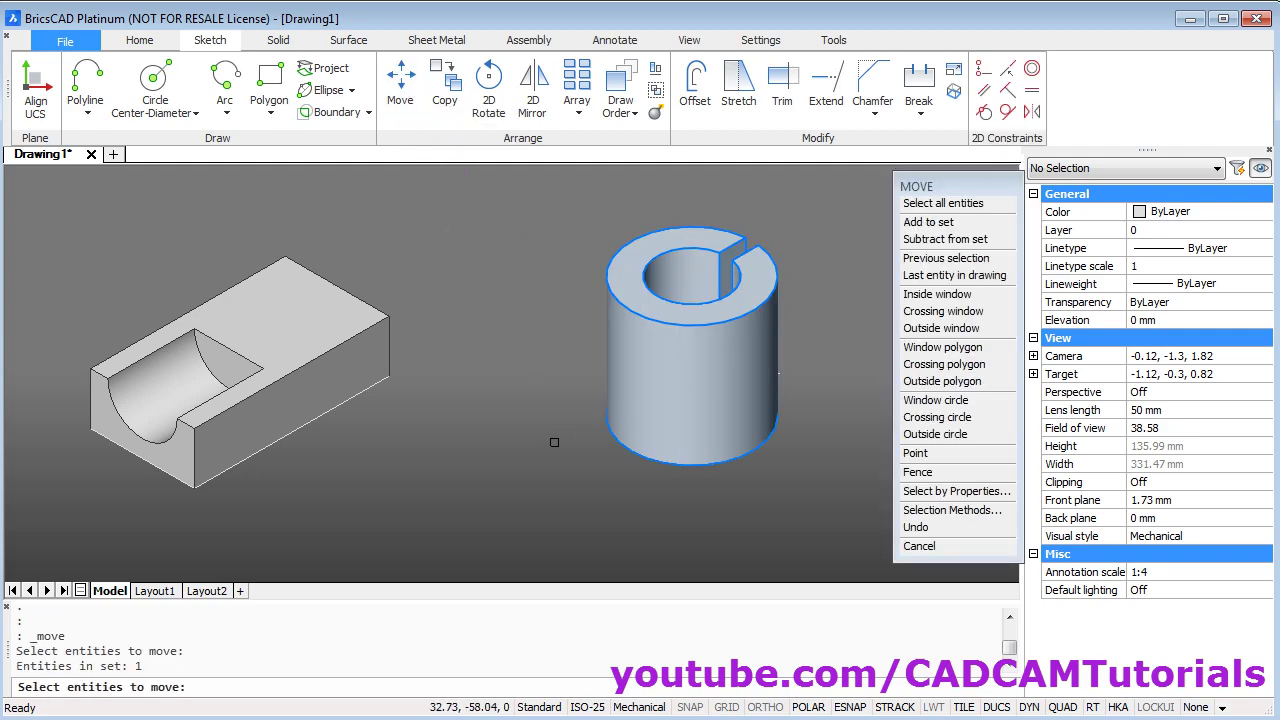
key(Return)
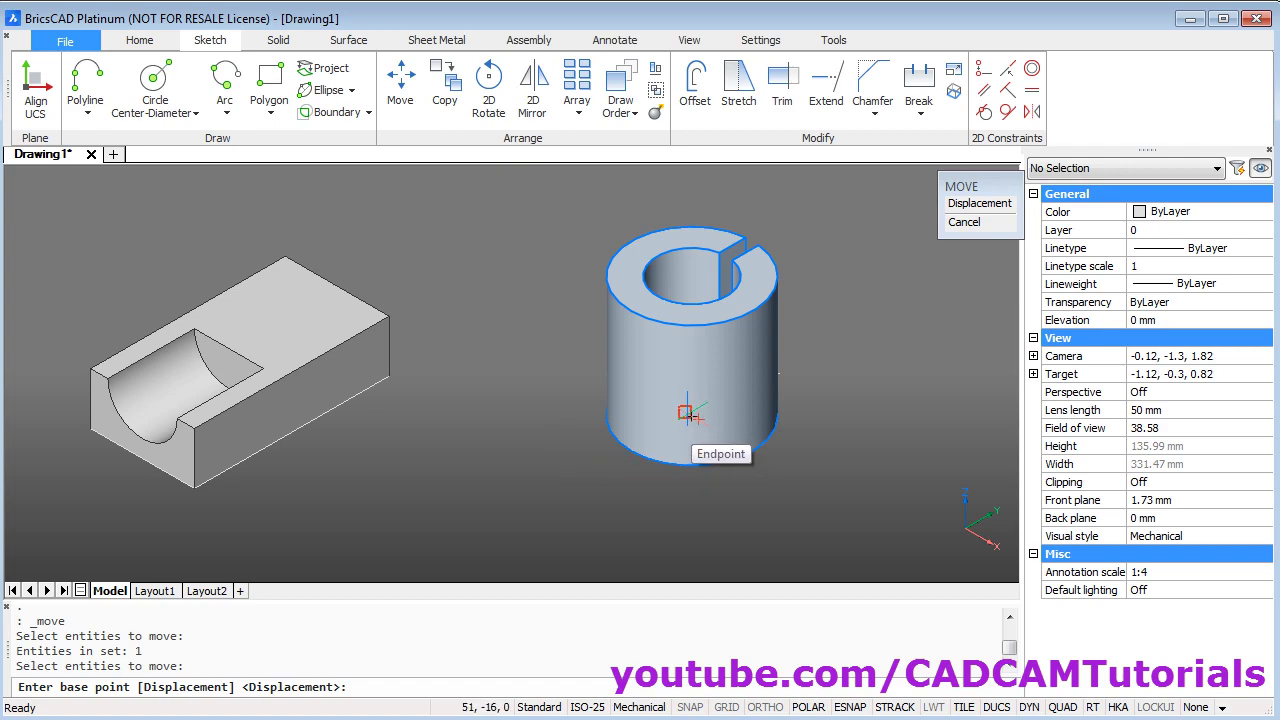
scroll(687, 413, up, 1)
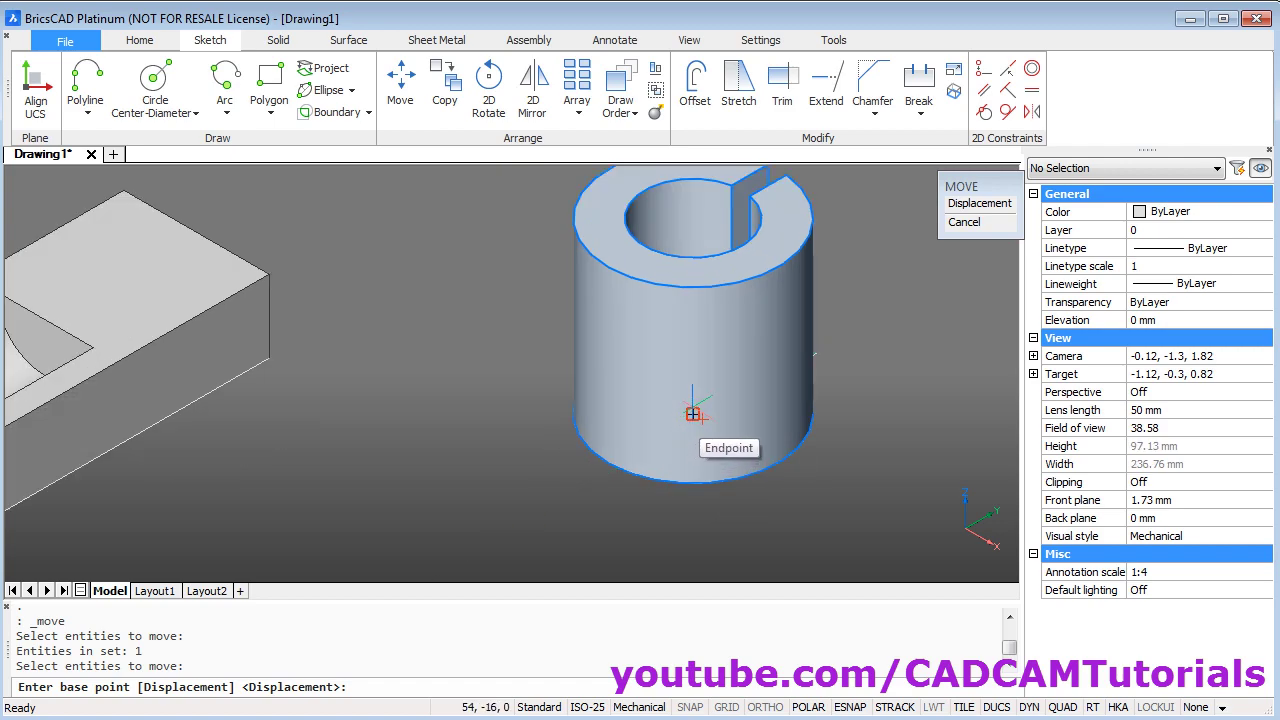
shift+middle_drag(692, 413, 694, 486)
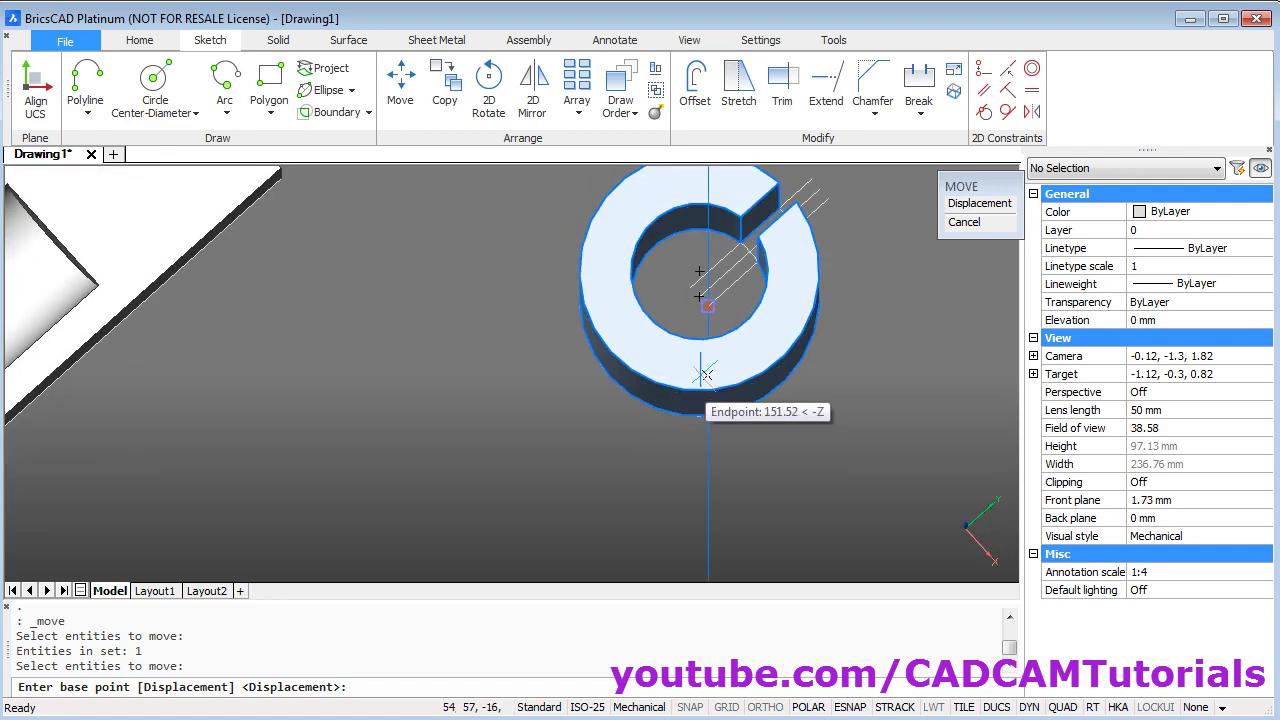
click(698, 296)
scroll(560, 270, down, 2)
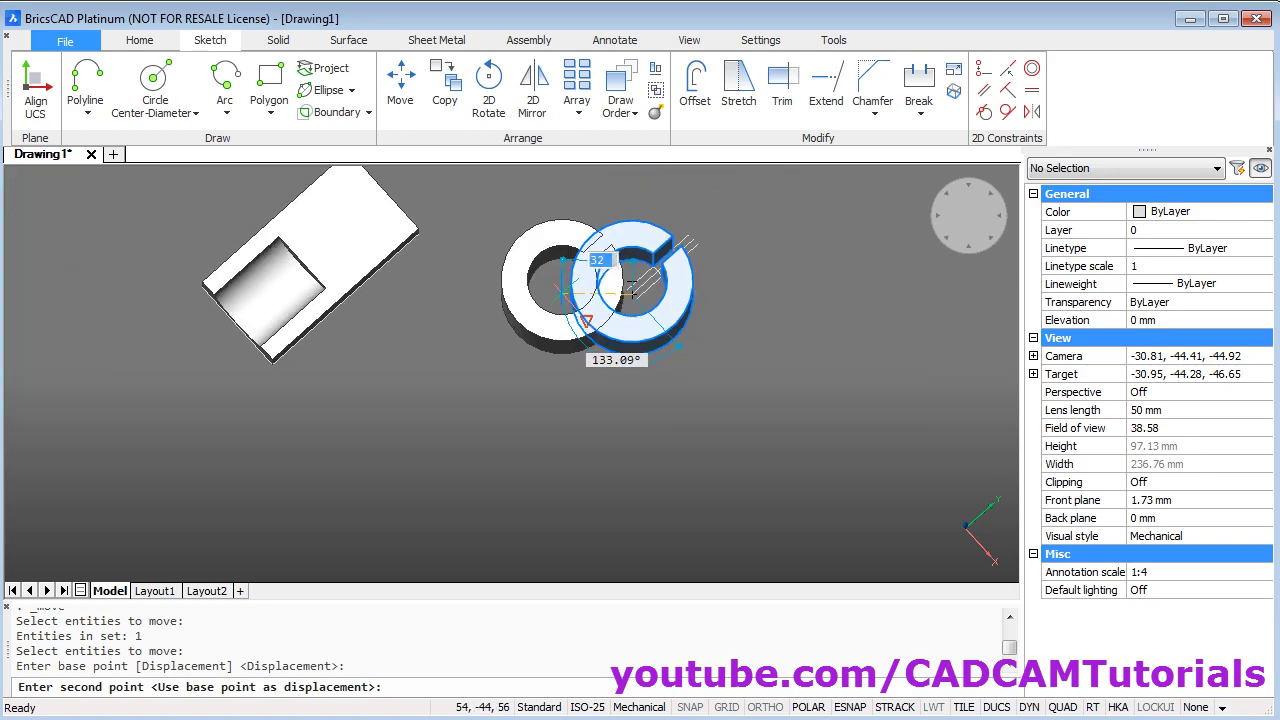
scroll(430, 270, up, 4)
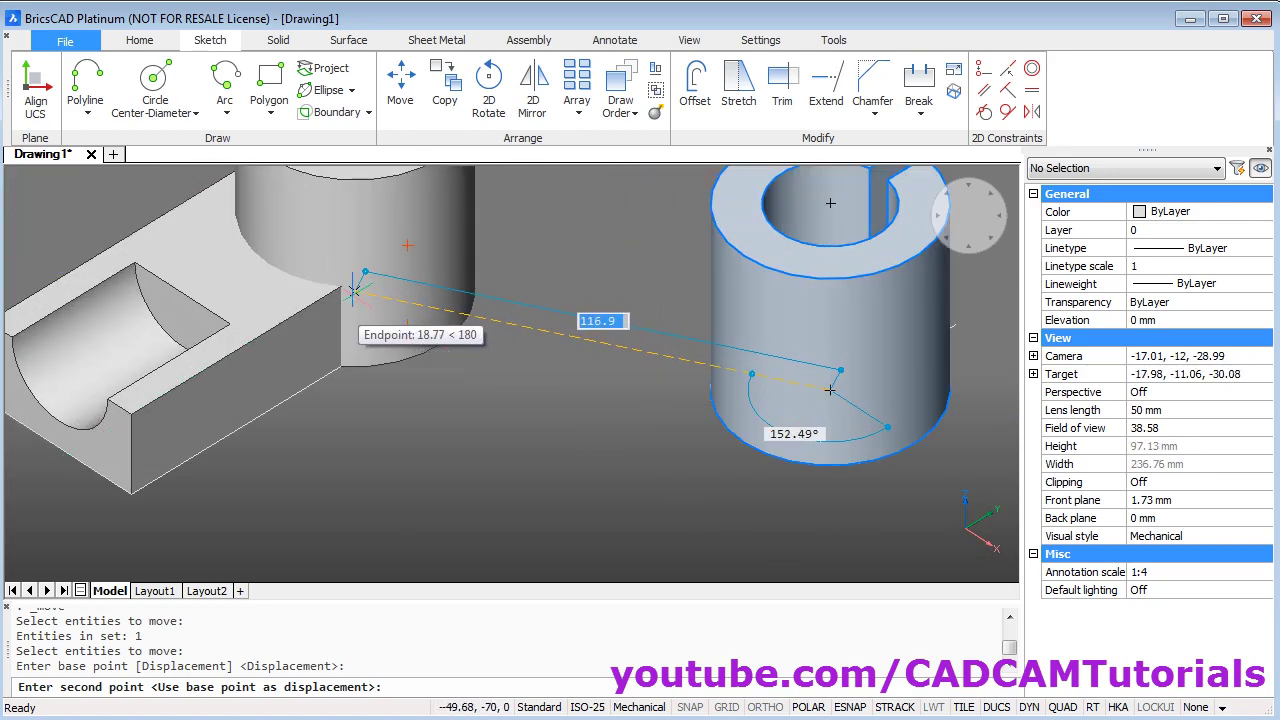
scroll(400, 300, down, 3)
scroll(270, 268, up, 1)
scroll(270, 268, up, 2)
scroll(495, 365, down, 2)
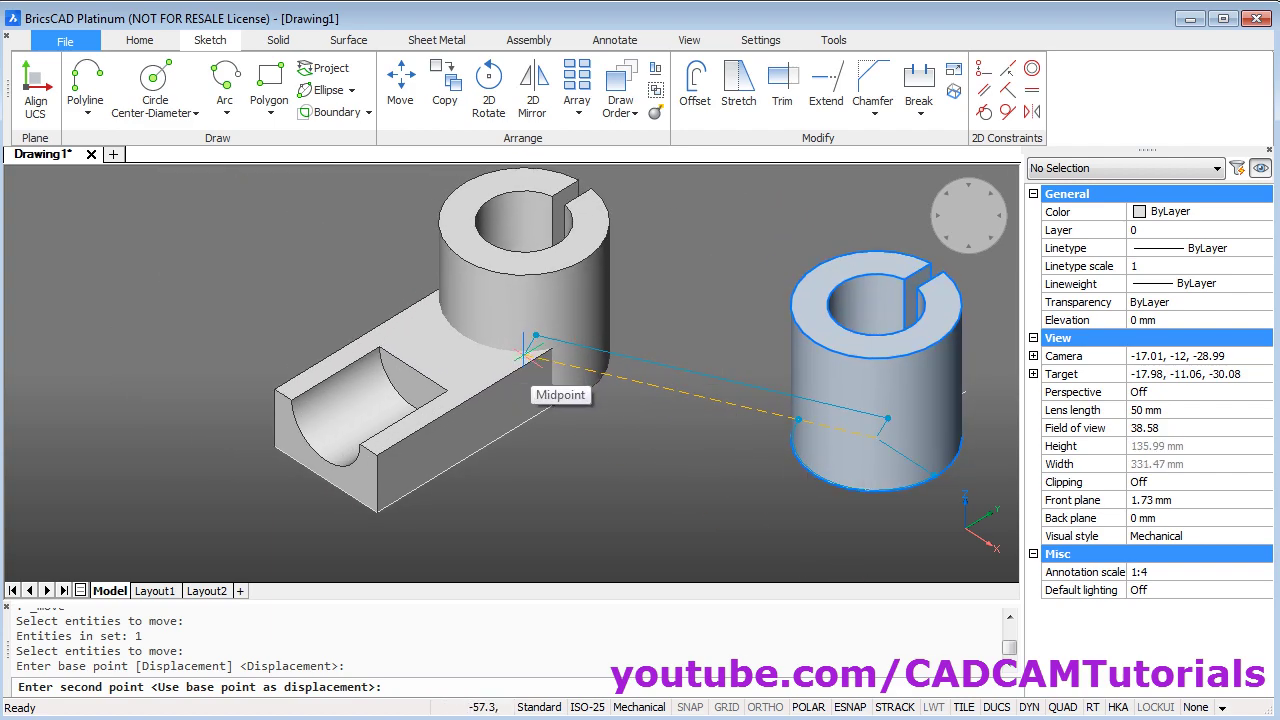
click(523, 355)
Step: Erase the leftover construction circles and slot lines from the cylinder sketch
scroll(634, 396, down, 2)
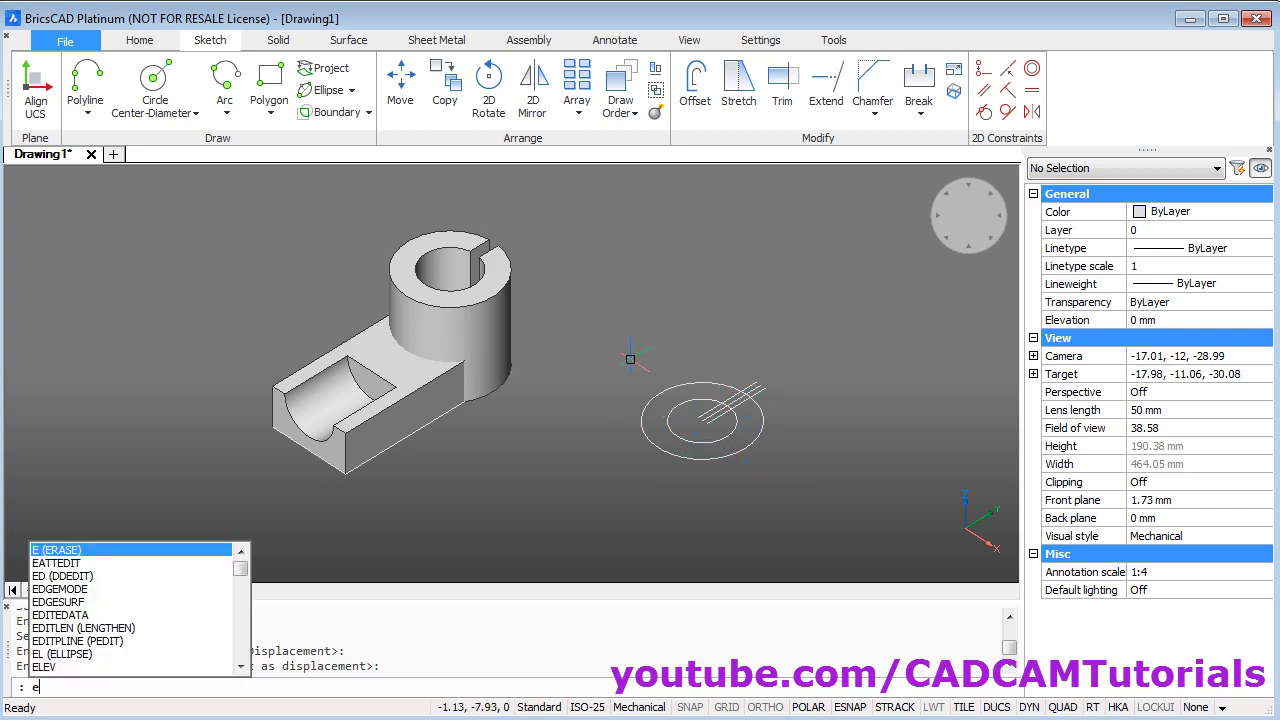
key(Return)
click(786, 360)
click(632, 478)
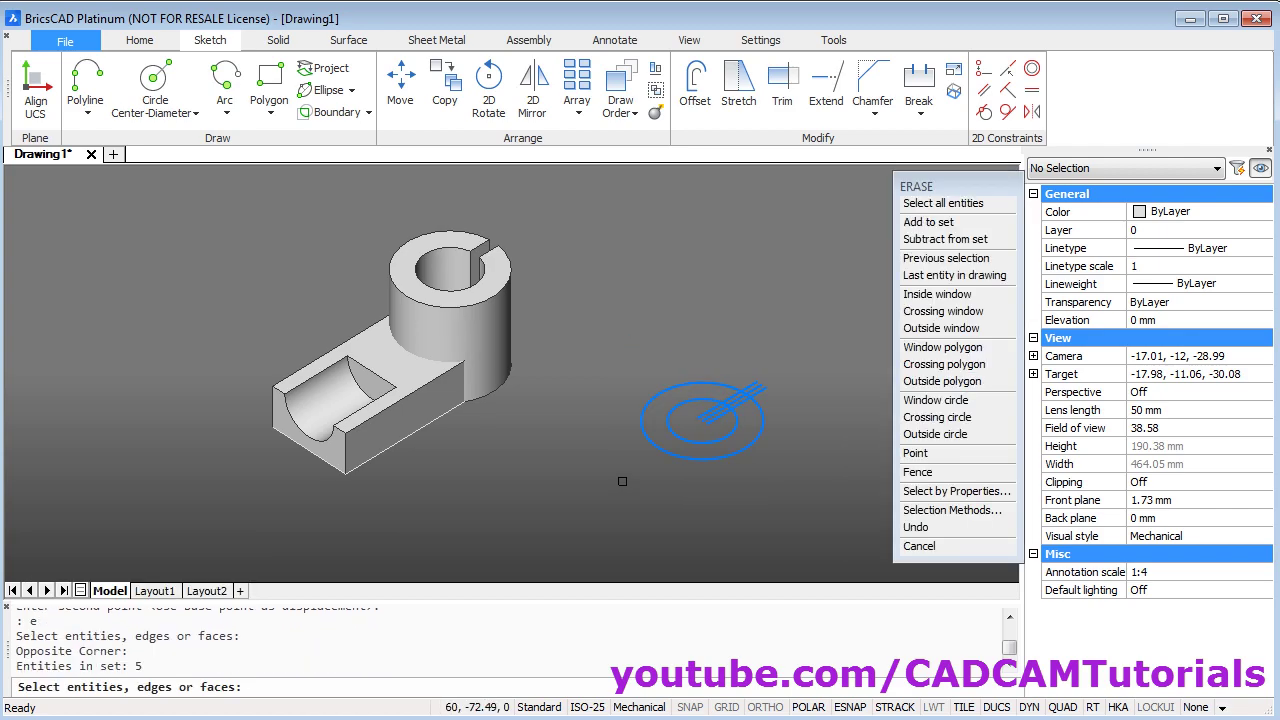
key(Return)
Step: Union the slotted cylinder and the grooved base block into a single solid
shift+middle_drag(465, 276, 500, 380)
scroll(573, 302, up, 3)
scroll(573, 302, down, 2)
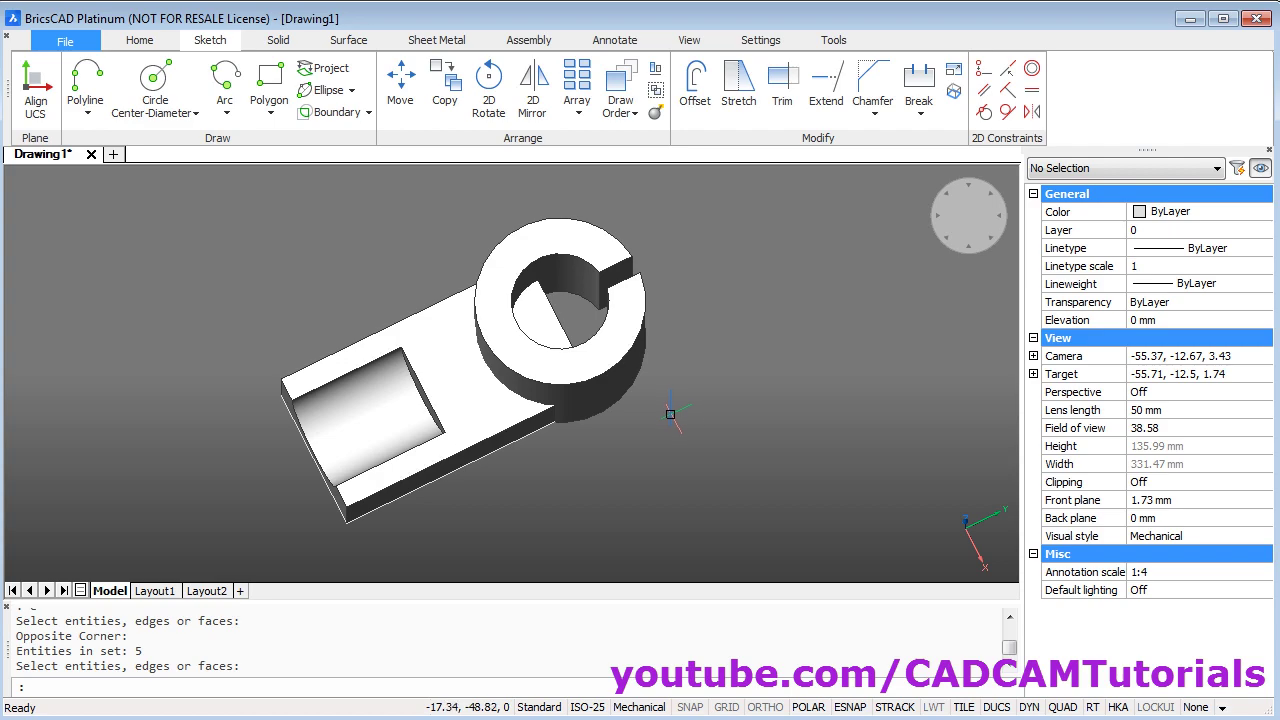
shift+middle_drag(670, 413, 589, 343)
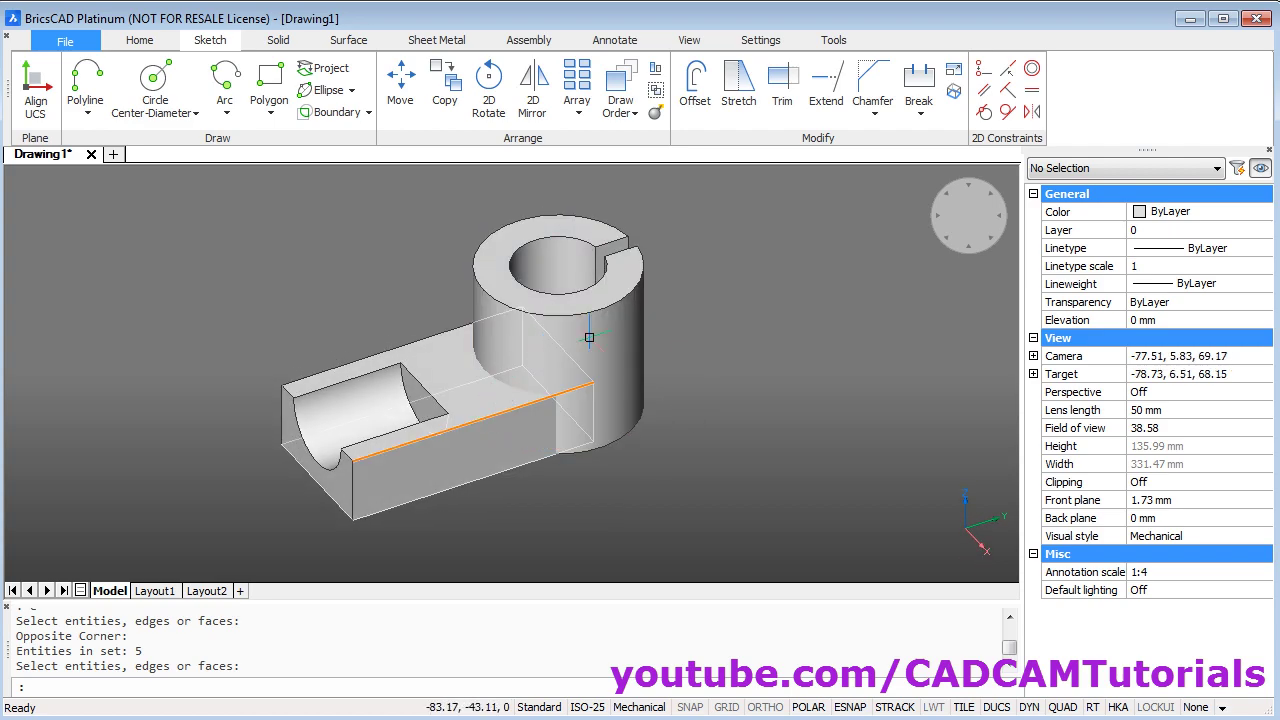
key(Escape)
key(Escape)
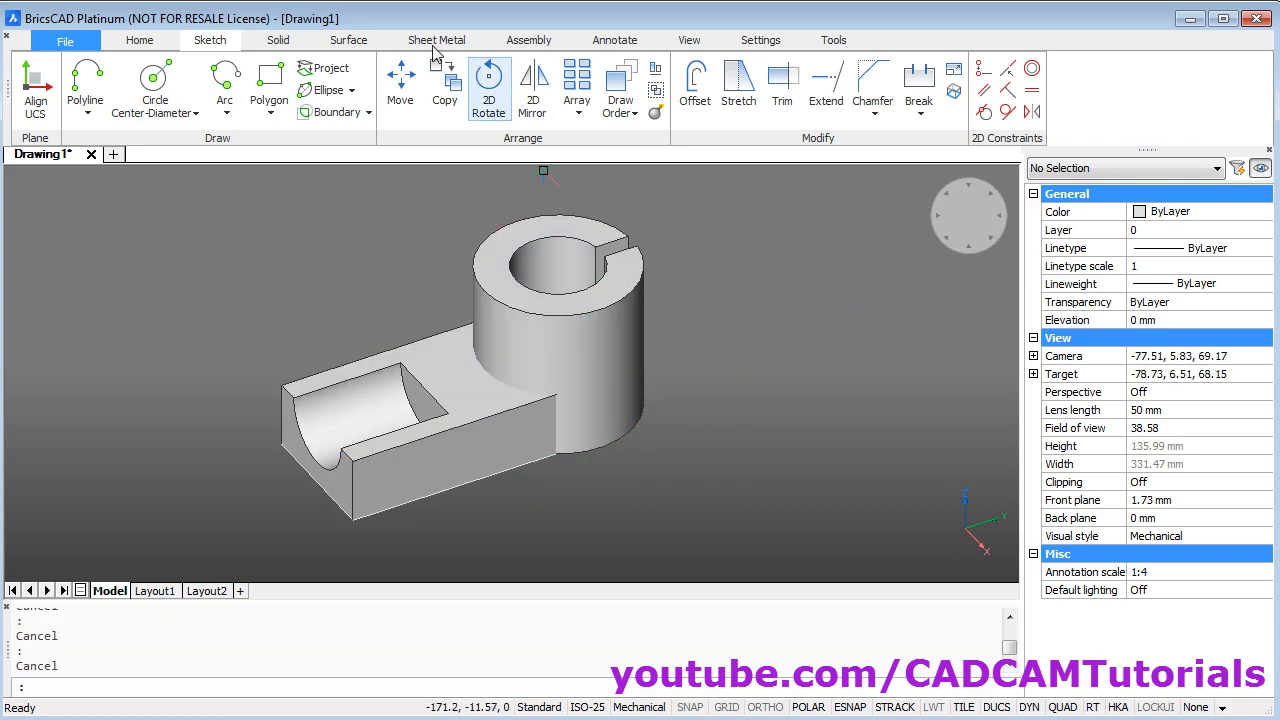
click(278, 40)
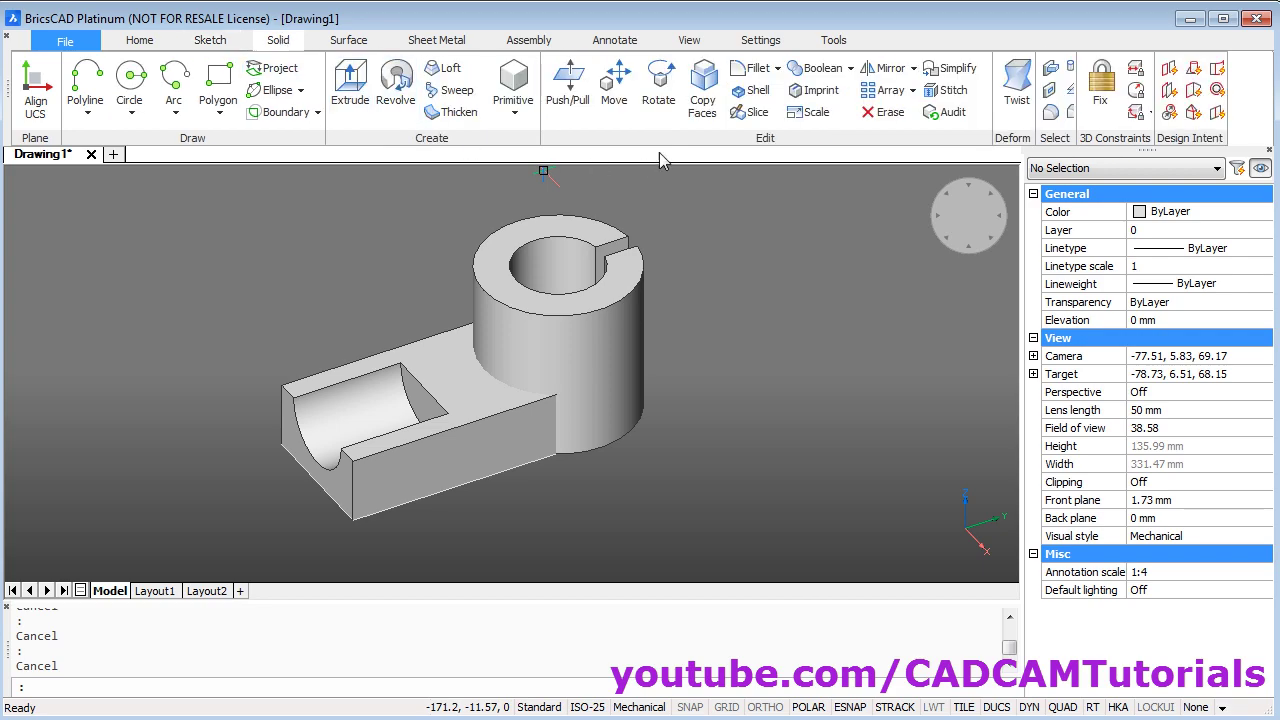
click(808, 76)
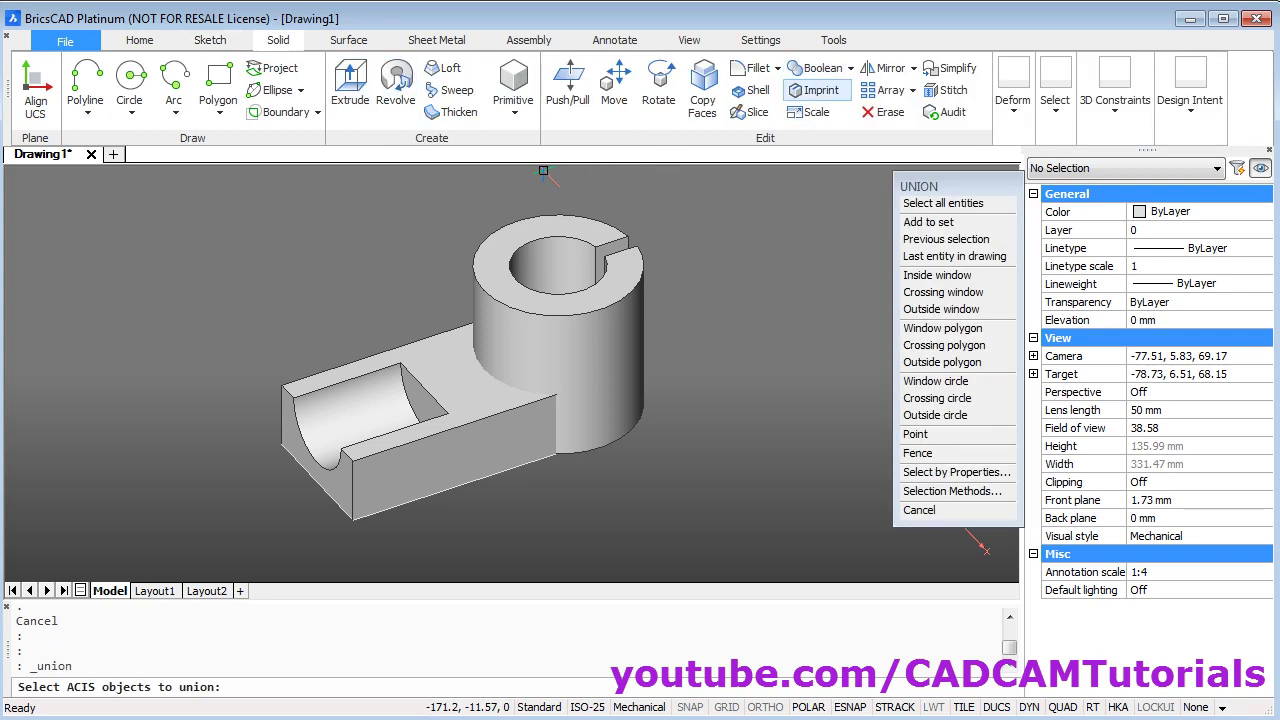
click(673, 204)
click(253, 537)
key(Return)
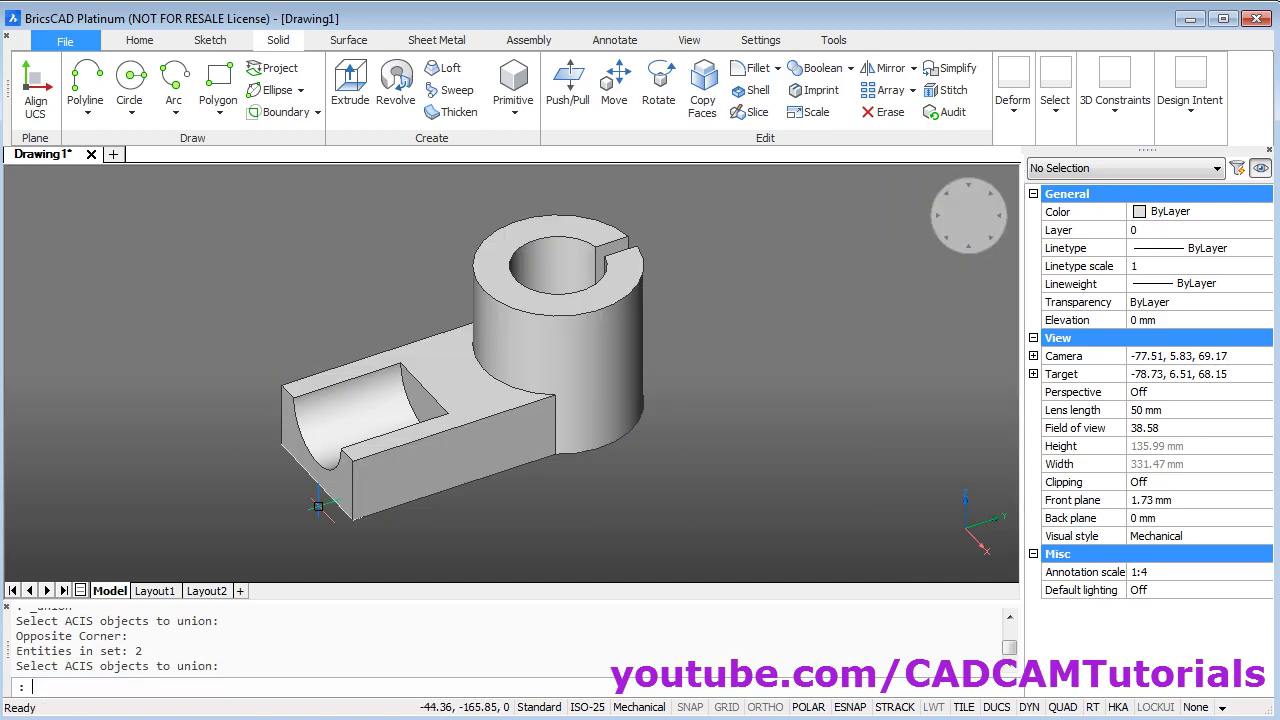
Step: Push the semicircular block face inside the cylinder's bore down about 54 mm to cut the bore through the base
shift+middle_drag(733, 311, 680, 303)
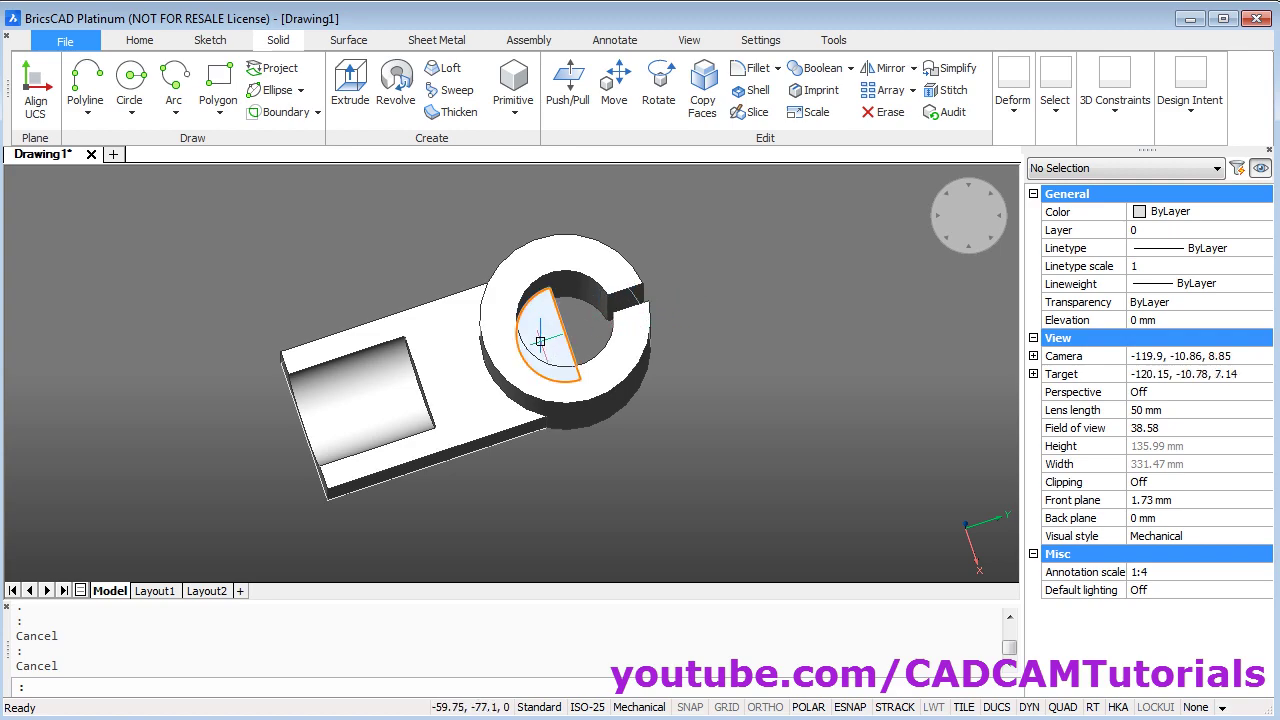
mouse_move(568, 357)
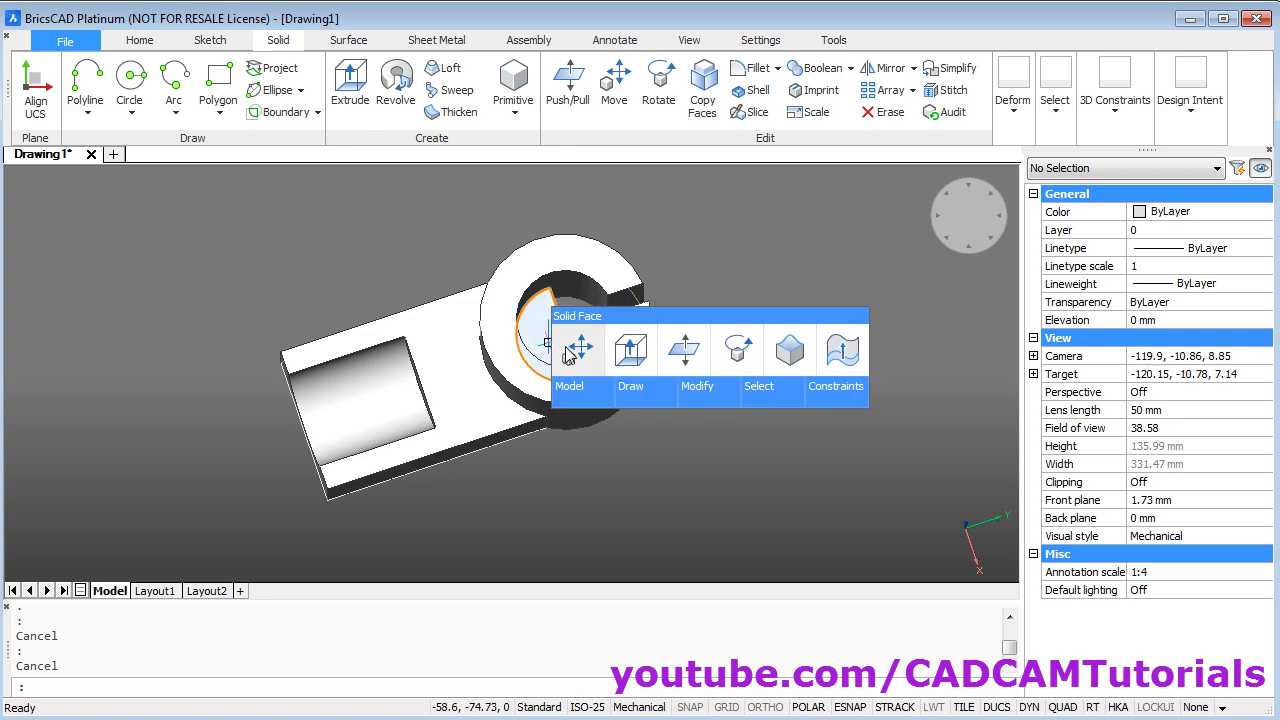
click(685, 362)
shift+middle_drag(590, 430, 607, 356)
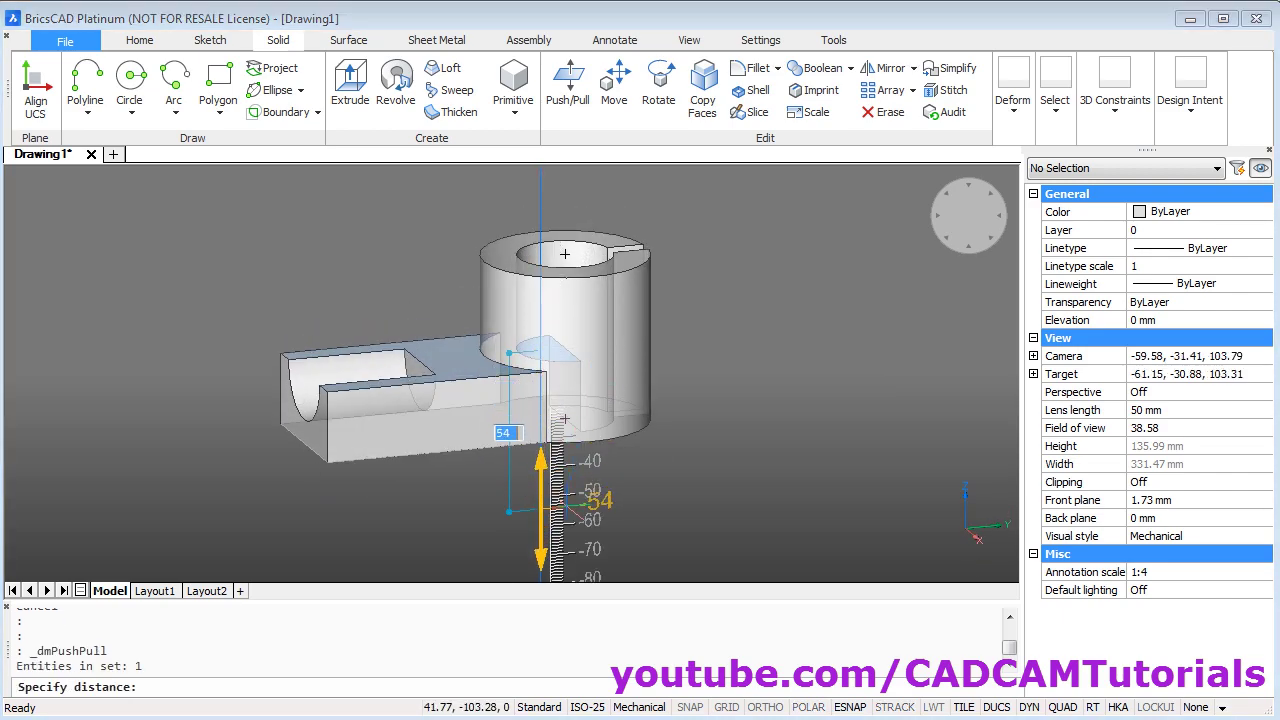
click(573, 507)
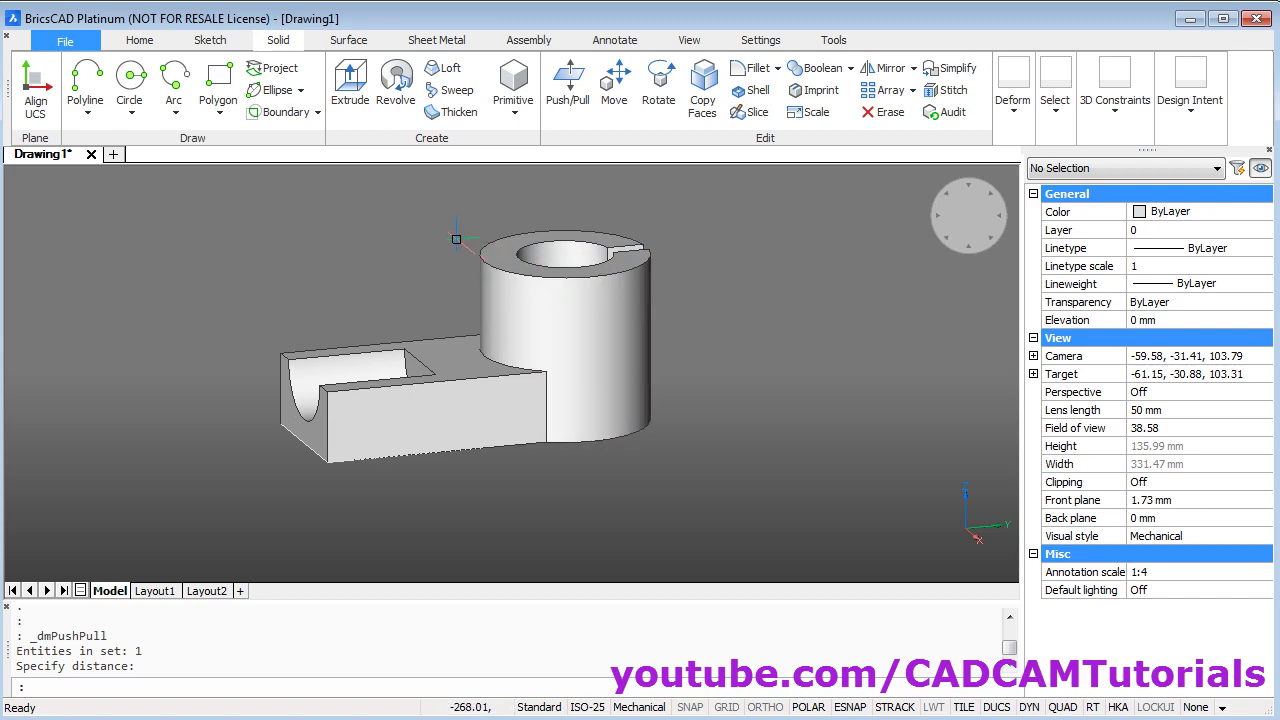
Step: Erase the leftover rectangular base outline that crosses the cylinder's bore
shift+middle_drag(456, 237, 371, 314)
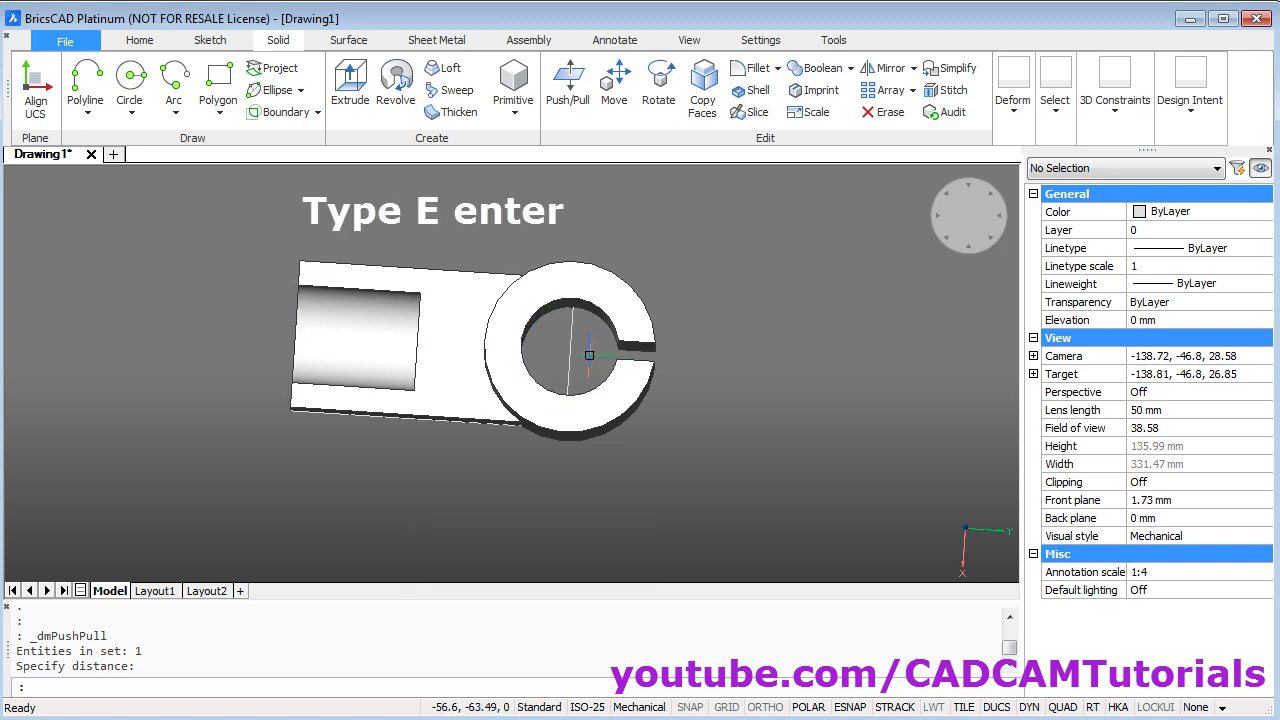
key(Return)
click(571, 355)
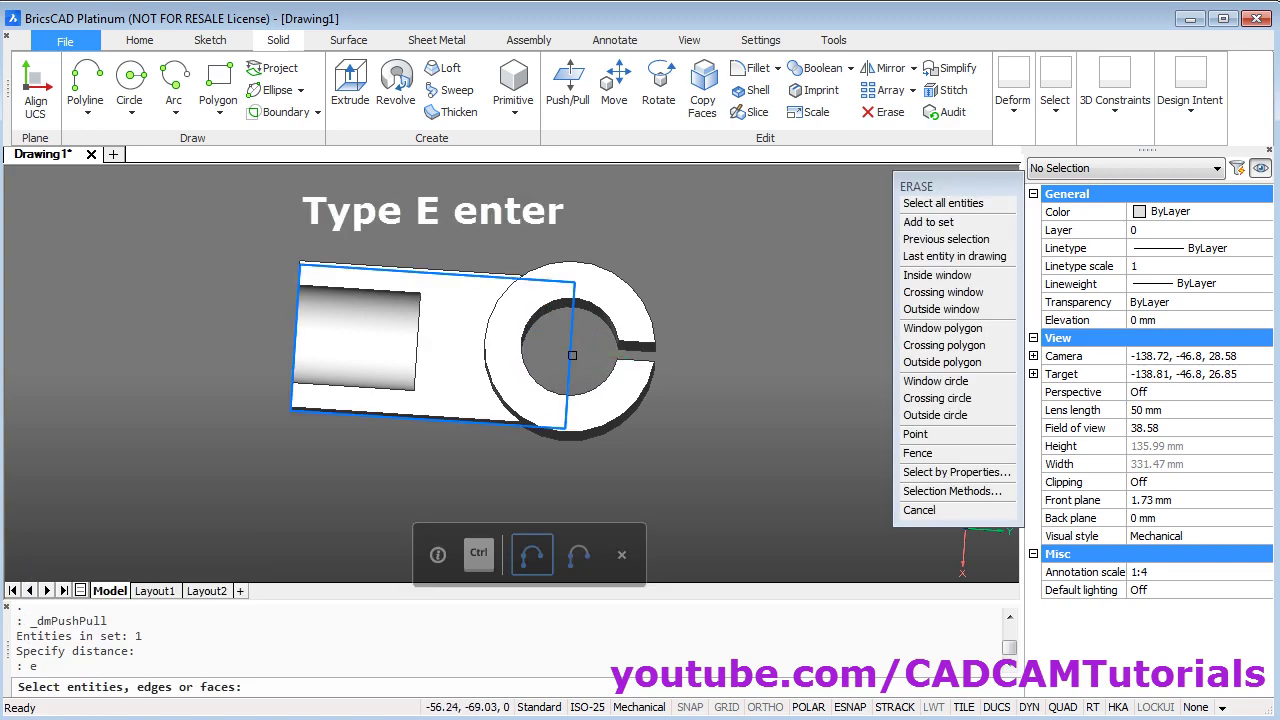
key(Return)
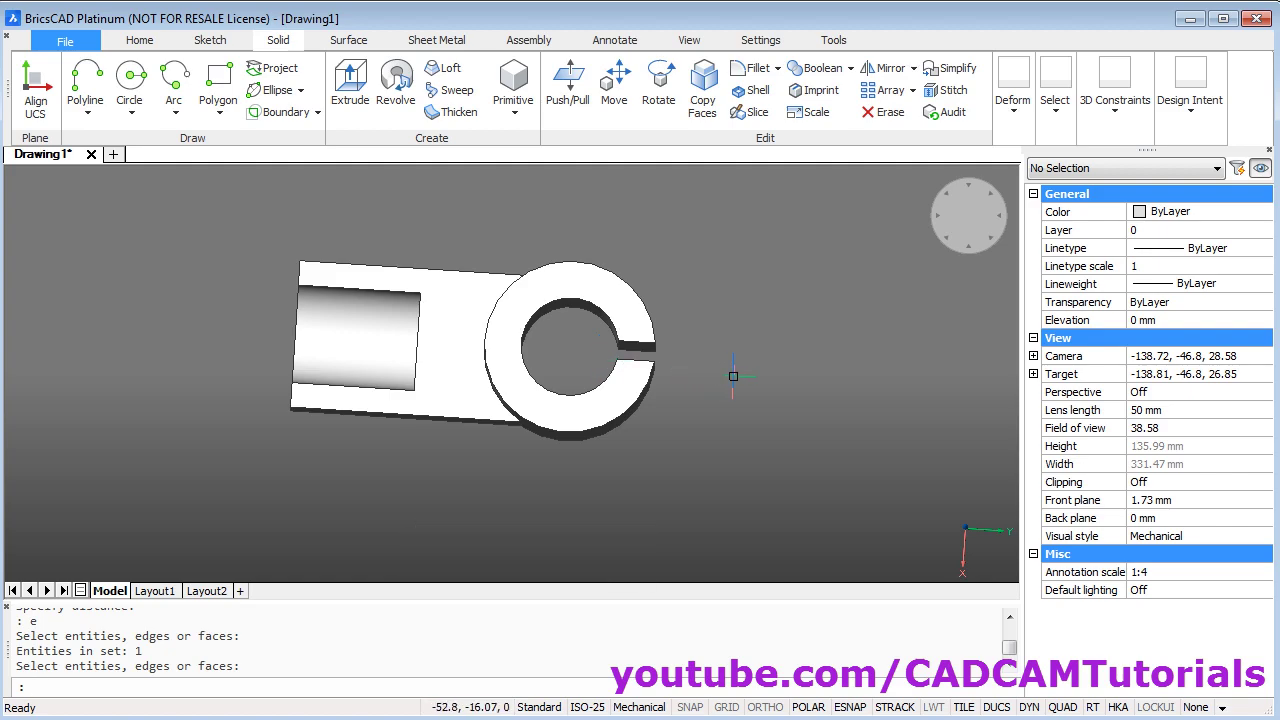
Step: Set the colour of the combined solid to Green and clear the selection
mouse_move(990, 245)
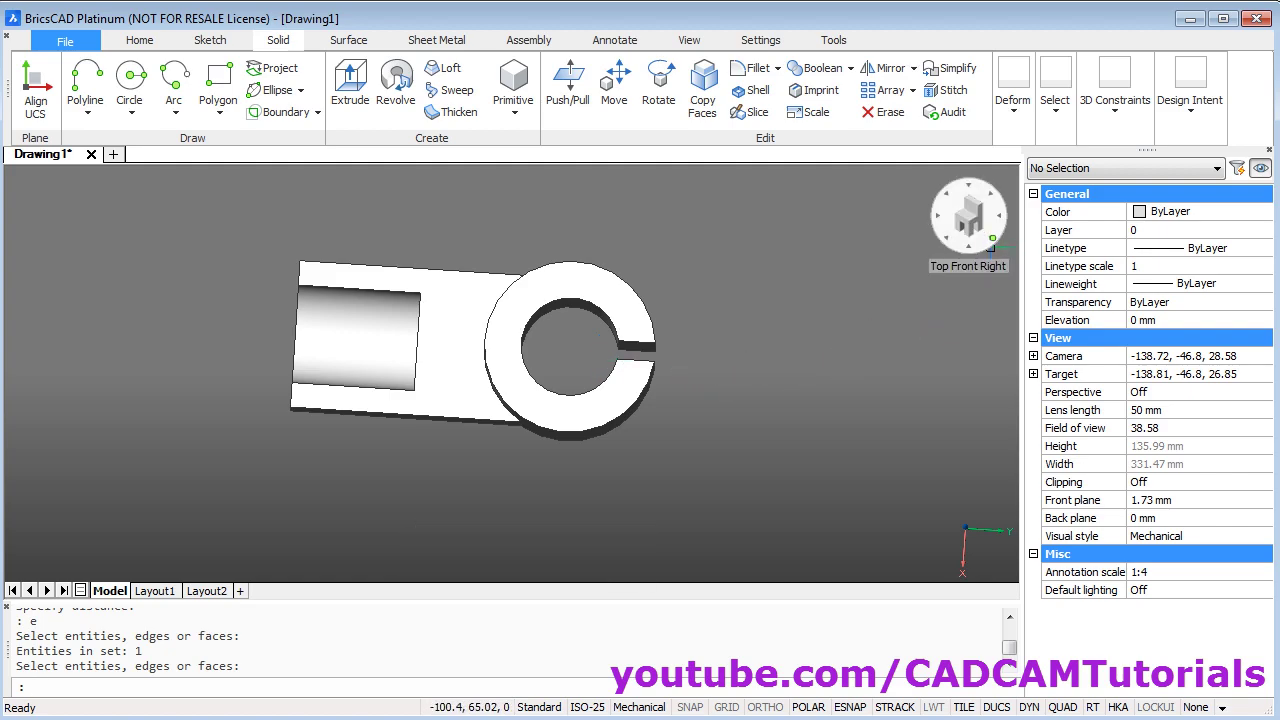
click(990, 240)
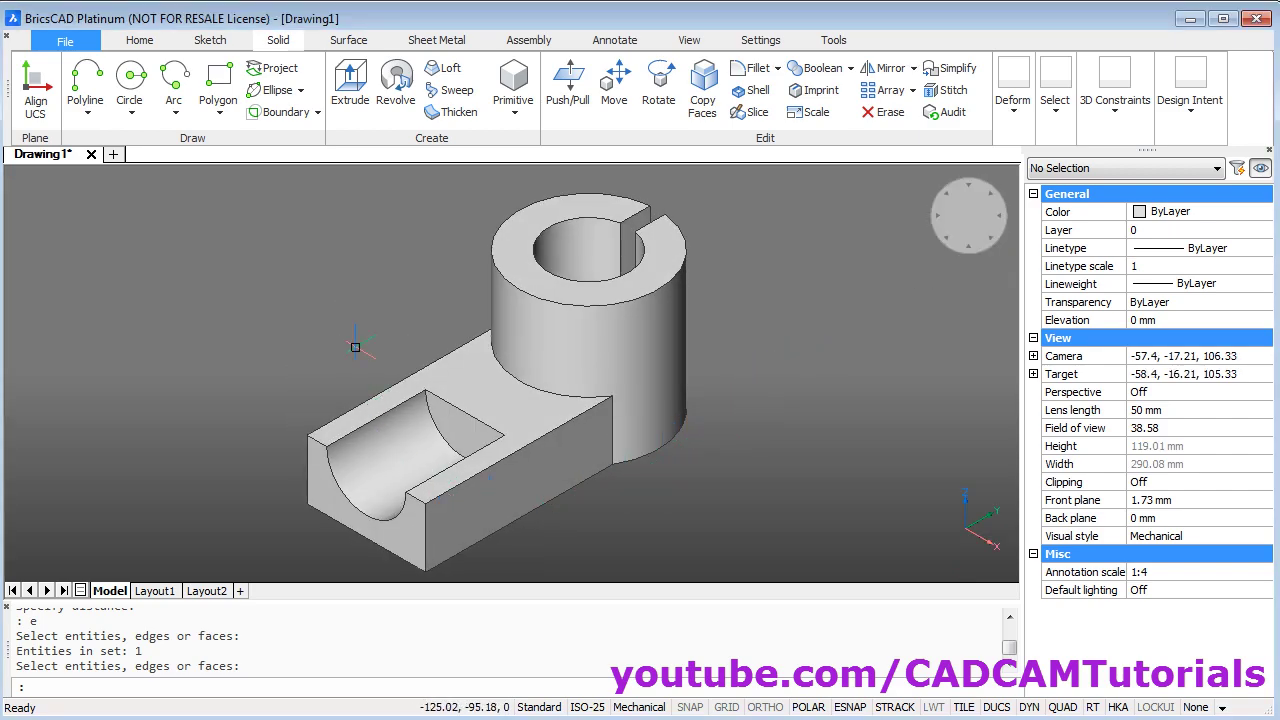
click(748, 187)
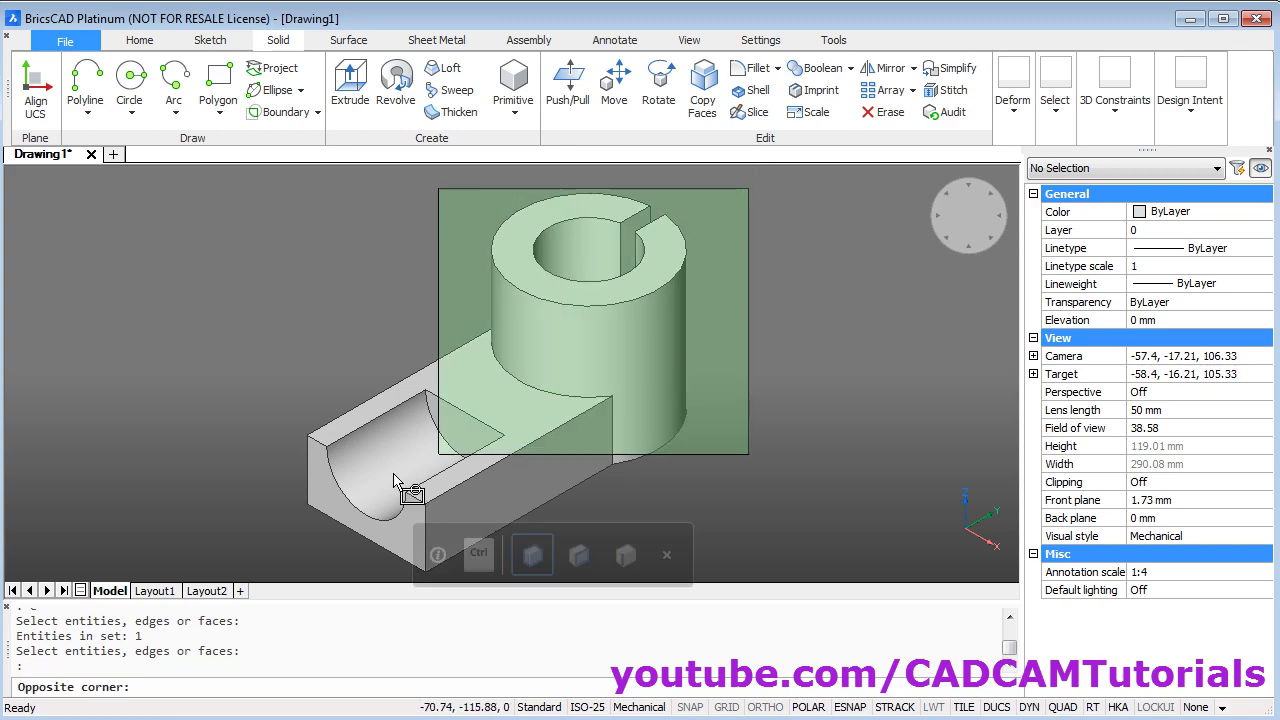
click(383, 487)
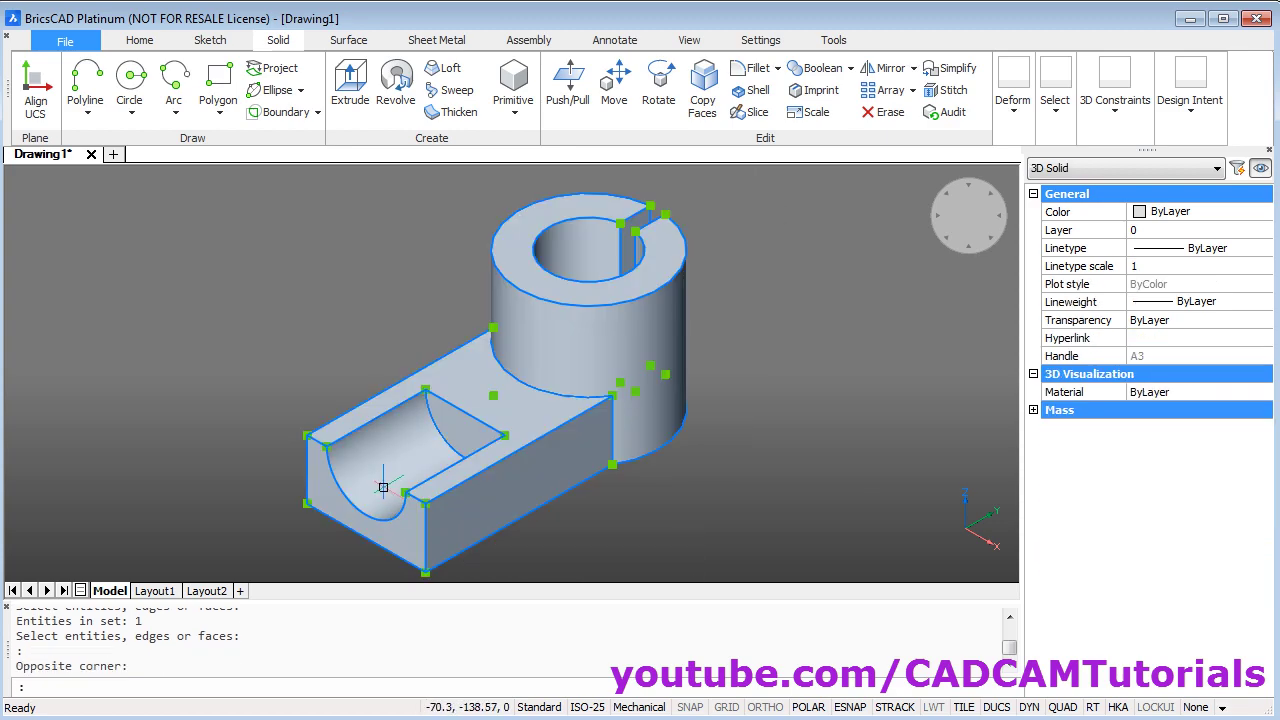
click(1180, 214)
click(1180, 214)
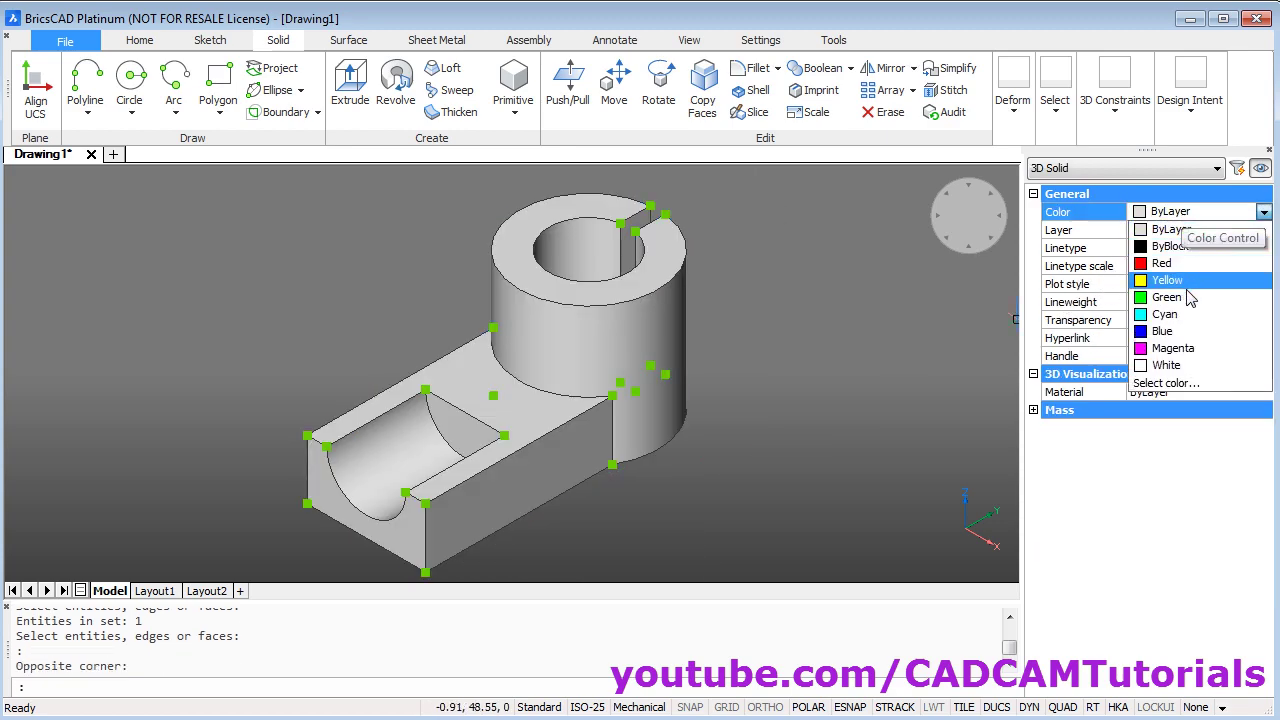
click(1188, 298)
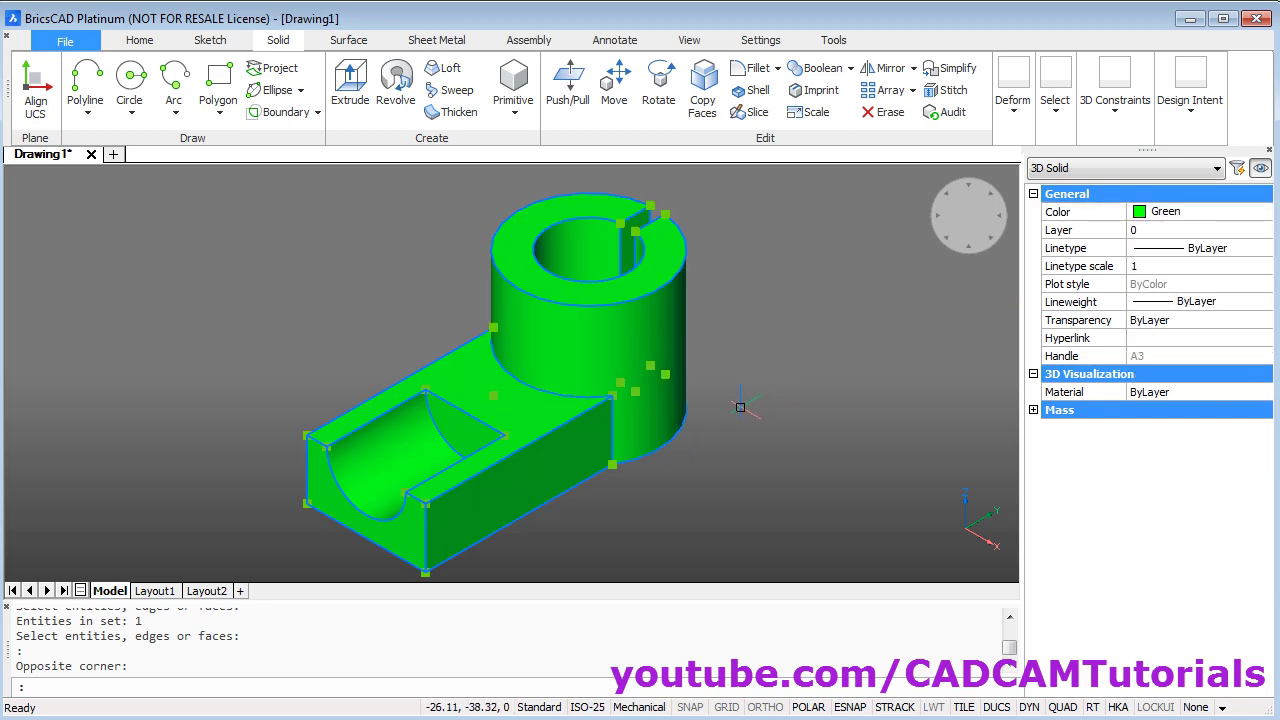
key(Escape)
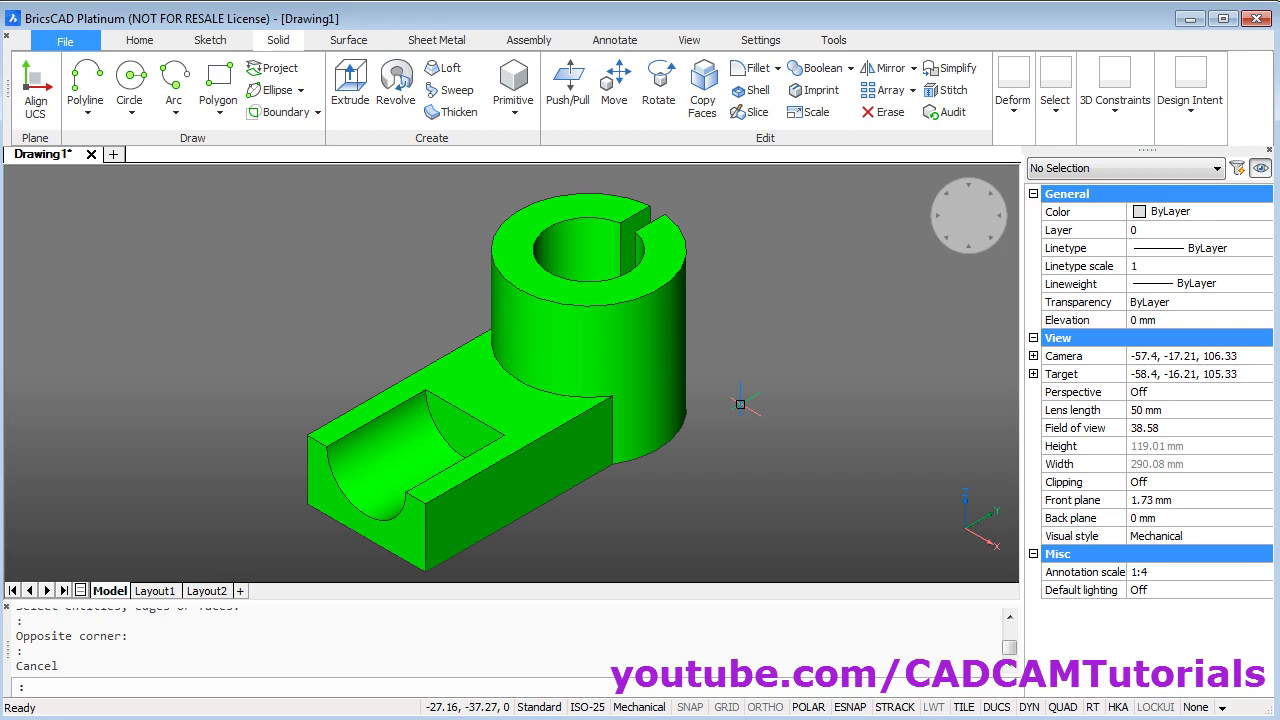